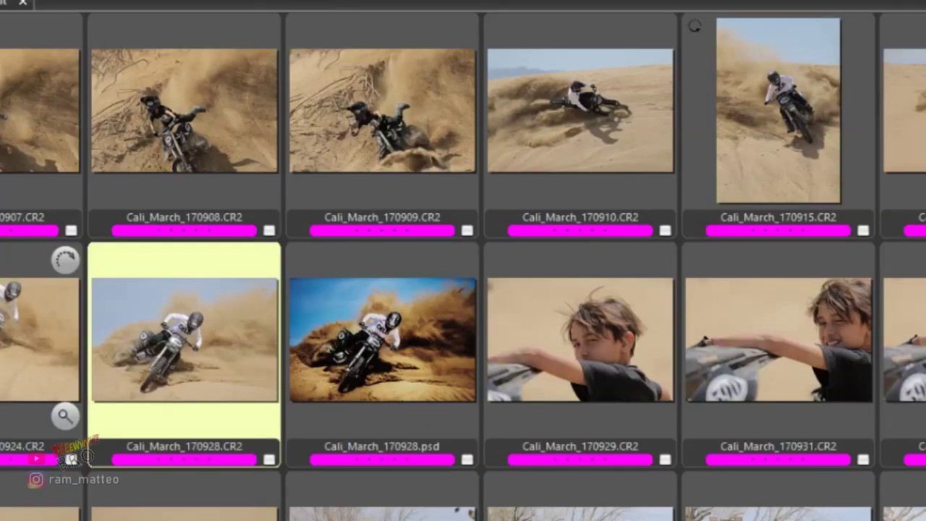
Browse the Cali_March CR2 thumbnails in Bridge to locate Cali_March_170928.CR2
{"action": "scroll", "coordinate": [382, 109], "scroll_direction": "up", "scroll_amount": 5}
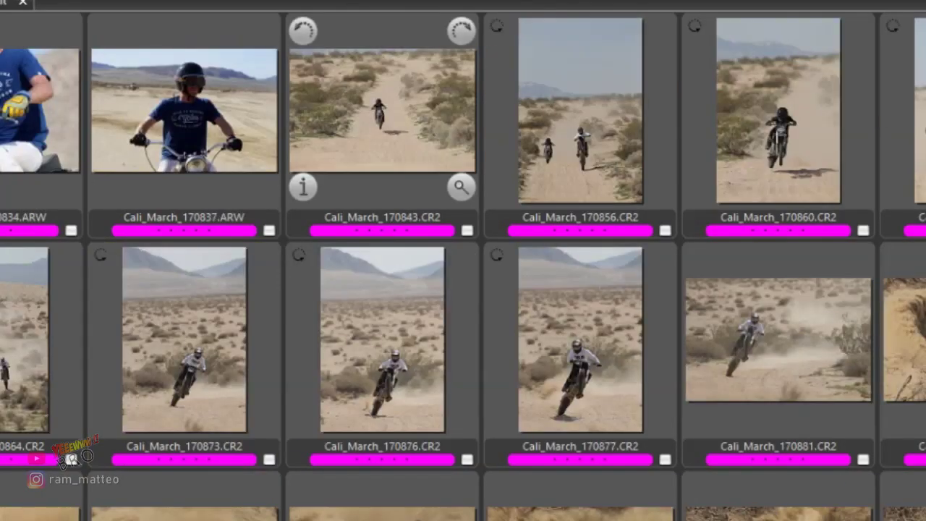
{"action": "scroll", "coordinate": [382, 109], "scroll_direction": "up", "scroll_amount": 5}
{"action": "scroll", "coordinate": [382, 109], "scroll_direction": "up", "scroll_amount": 3}
{"action": "scroll", "coordinate": [382, 108], "scroll_direction": "up", "scroll_amount": 10}
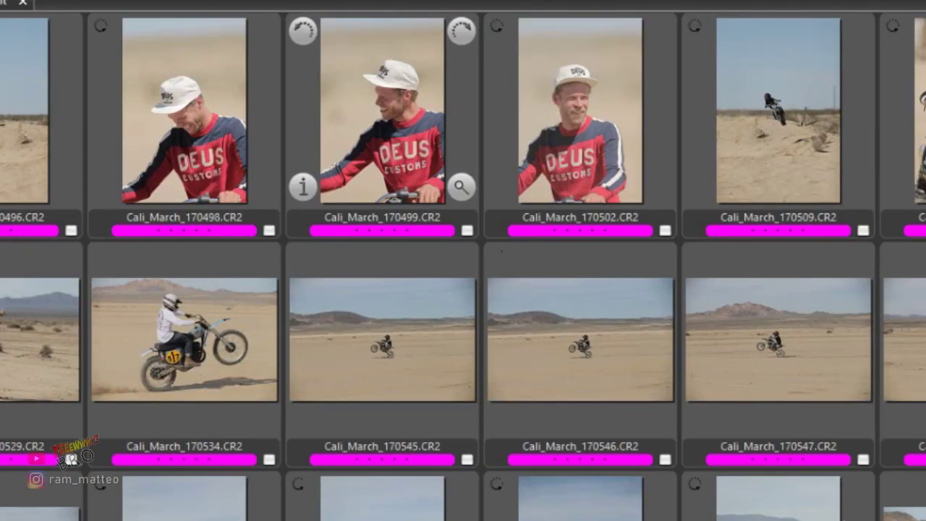
{"action": "scroll", "coordinate": [382, 108], "scroll_direction": "up", "scroll_amount": 5}
{"action": "scroll", "coordinate": [381, 109], "scroll_direction": "up", "scroll_amount": 5}
{"action": "scroll", "coordinate": [382, 108], "scroll_direction": "up", "scroll_amount": 3}
{"action": "scroll", "coordinate": [382, 108], "scroll_direction": "down", "scroll_amount": 3}
{"action": "scroll", "coordinate": [382, 108], "scroll_direction": "down", "scroll_amount": 3}
{"action": "scroll", "coordinate": [382, 108], "scroll_direction": "down", "scroll_amount": 5}
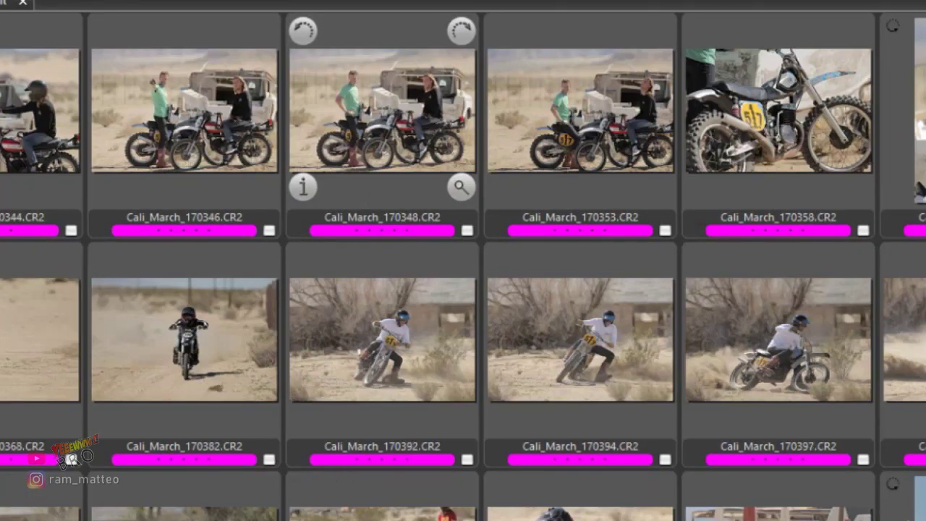
{"action": "scroll", "coordinate": [381, 109], "scroll_direction": "down", "scroll_amount": 5}
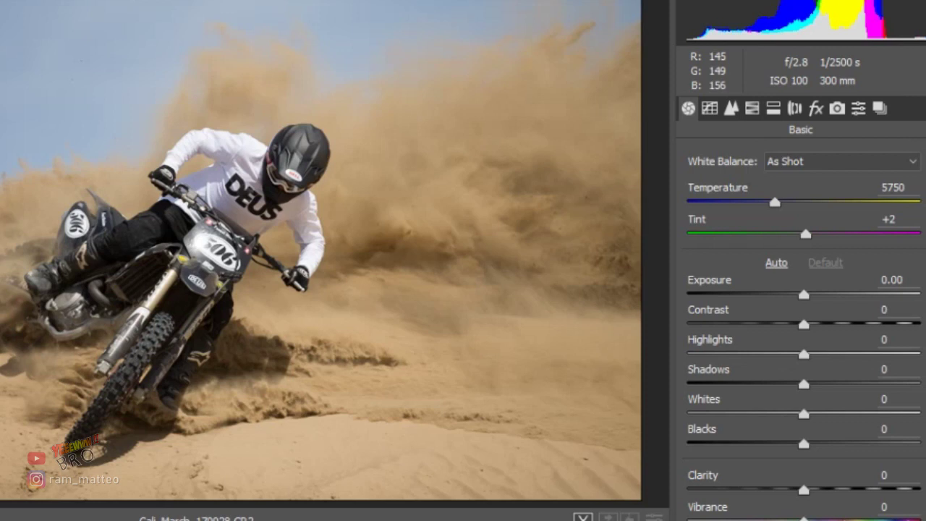
Apply Auto tone, giving Exposure +0.35, Contrast +16, Whites +3 and Blacks -10
{"action": "key", "text": "ctrl+u"}
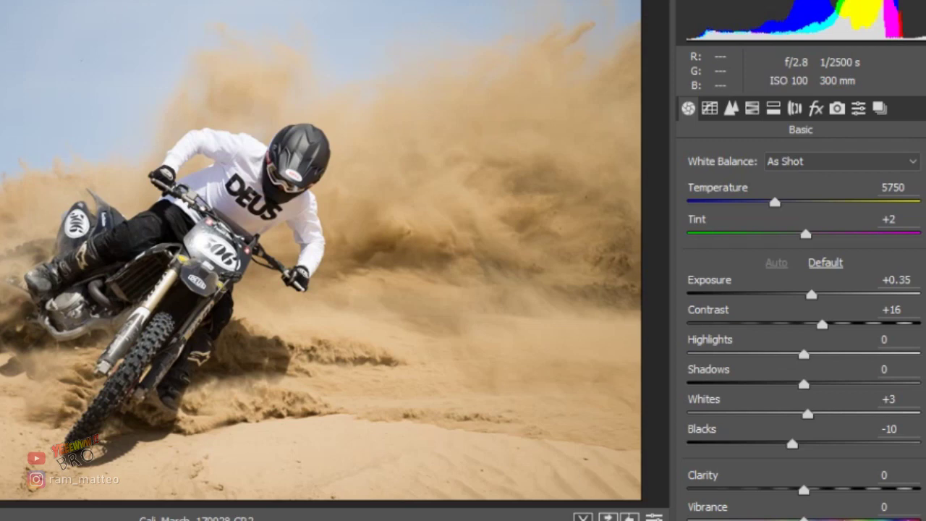
{"action": "left_click", "coordinate": [311, 156]}
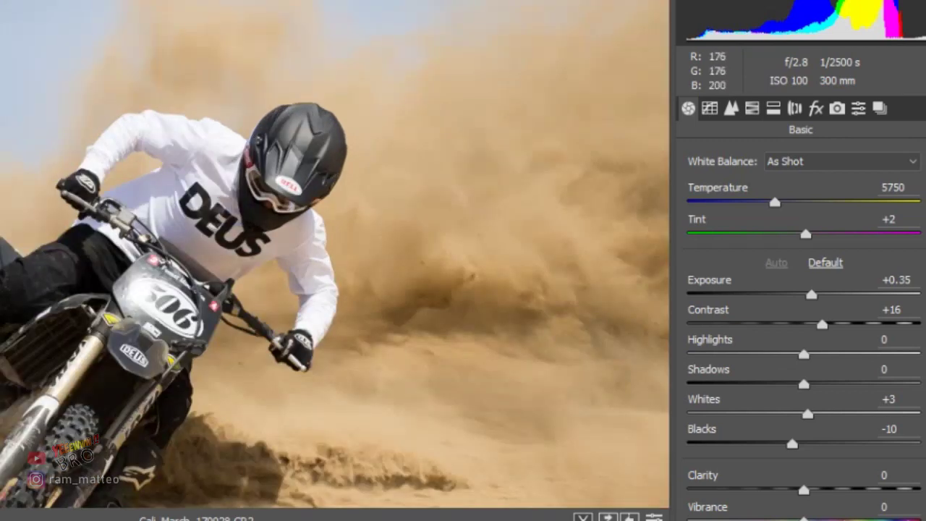
{"action": "left_click", "coordinate": [369, 65]}
{"action": "left_click", "coordinate": [231, 213]}
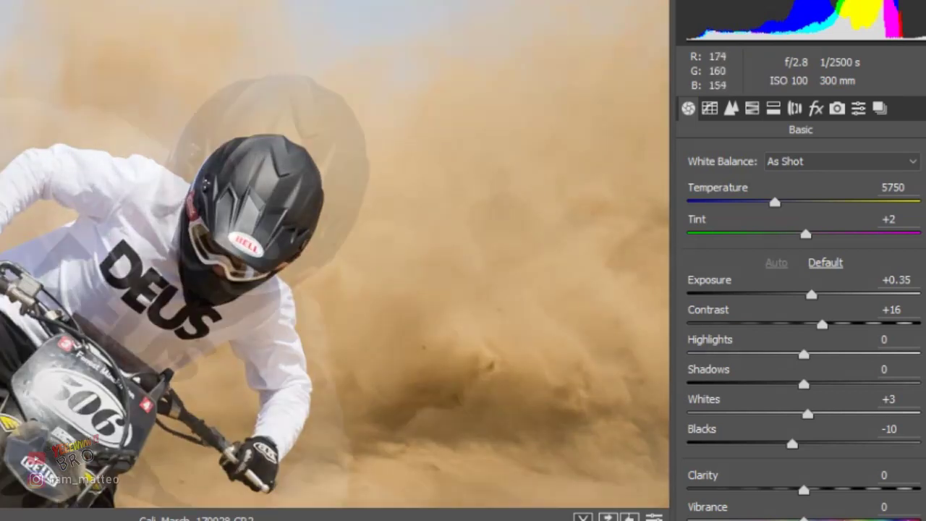
{"action": "left_click", "coordinate": [251, 202]}
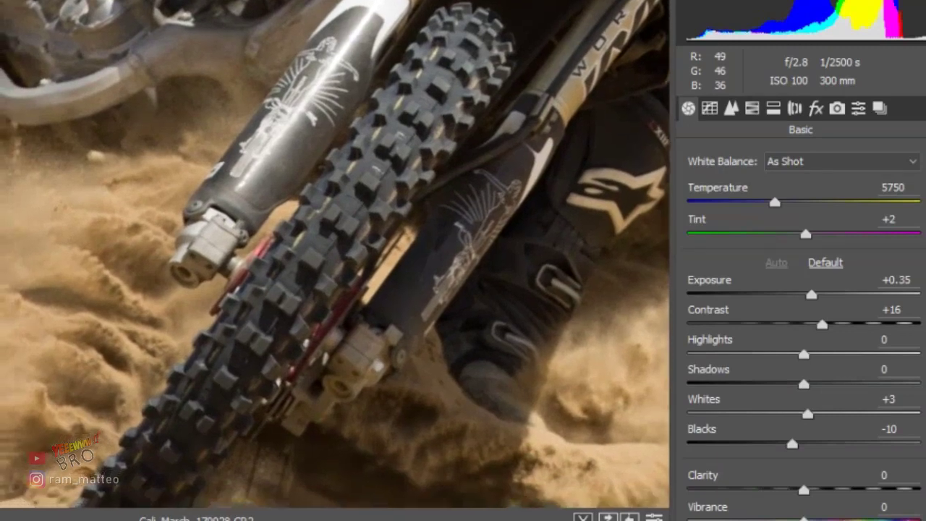
{"action": "right_click", "coordinate": [291, 77]}
{"action": "left_click", "coordinate": [350, 363]}
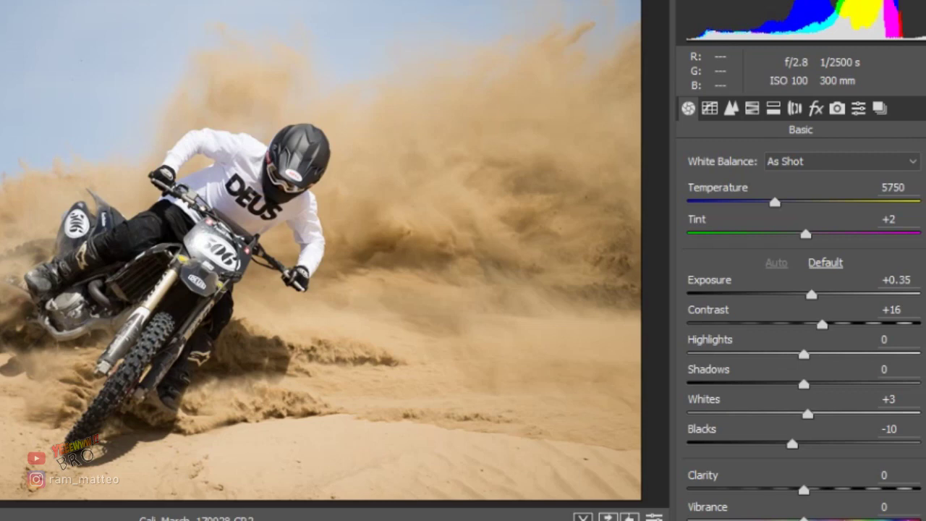
Lower the exposure, raise Contrast to +27 and set Highlights to +83
{"action": "key", "text": "Down"}
{"action": "key", "text": "Down"}
{"action": "key", "text": "Down"}
{"action": "key", "text": "Down"}
{"action": "key", "text": "Down"}
{"action": "key", "text": "Down"}
{"action": "key", "text": "Down"}
{"action": "key", "text": "Down"}
{"action": "key", "text": "Down"}
{"action": "key", "text": "Down"}
{"action": "key", "text": "Down"}
{"action": "key", "text": "Down"}
{"action": "key", "text": "Down"}
{"action": "key", "text": "Down"}
{"action": "key", "text": "Down"}
{"action": "key", "text": "Down"}
{"action": "key", "text": "Down"}
{"action": "key", "text": "Down"}
{"action": "key", "text": "Down"}
{"action": "key", "text": "Down"}
{"action": "key", "text": "Down"}
{"action": "key", "text": "Down"}
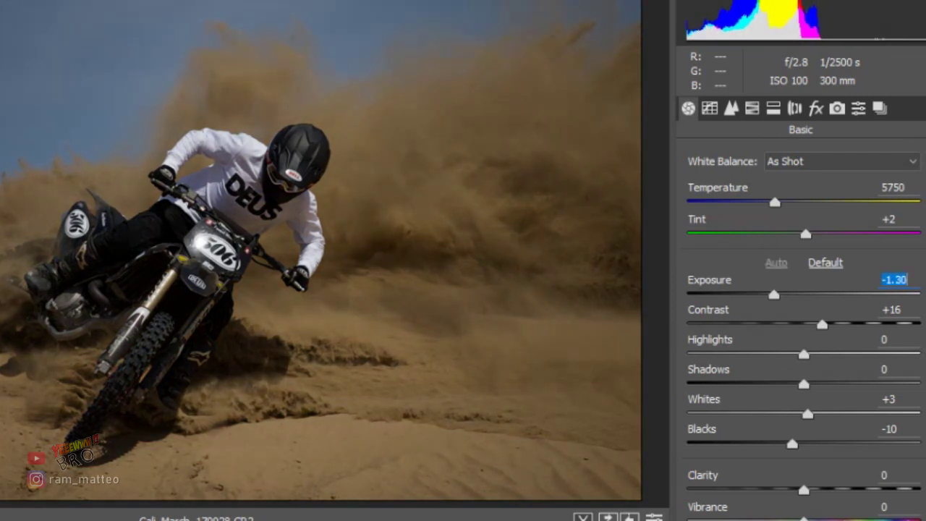
{"action": "key", "text": "Tab"}
{"action": "key", "text": "Up"}
{"action": "key", "text": "Up"}
{"action": "key", "text": "Up"}
{"action": "key", "text": "Up"}
{"action": "key", "text": "Up"}
{"action": "key", "text": "Up"}
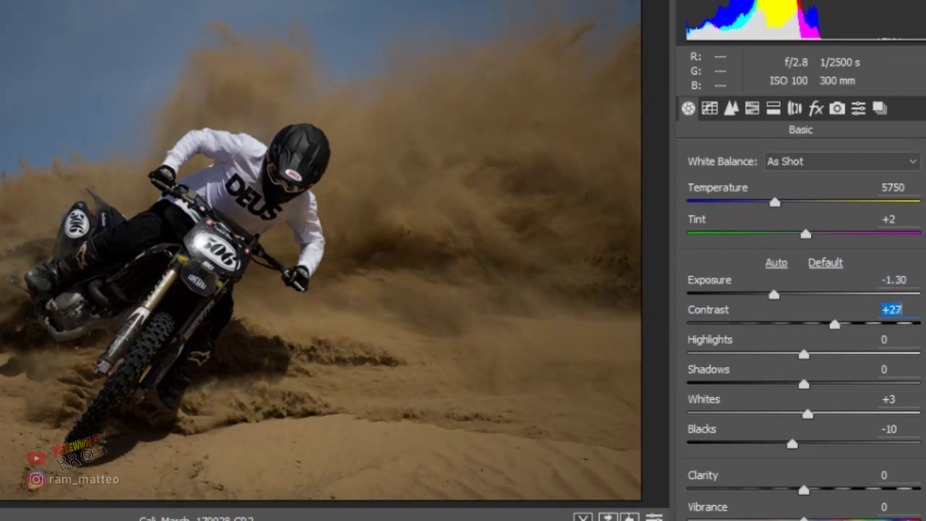
{"action": "key", "text": "Tab"}
{"action": "key", "text": "Up"}
{"action": "key", "text": "Up"}
{"action": "key", "text": "Up"}
{"action": "key", "text": "Up"}
{"action": "key", "text": "Up"}
{"action": "key", "text": "Up"}
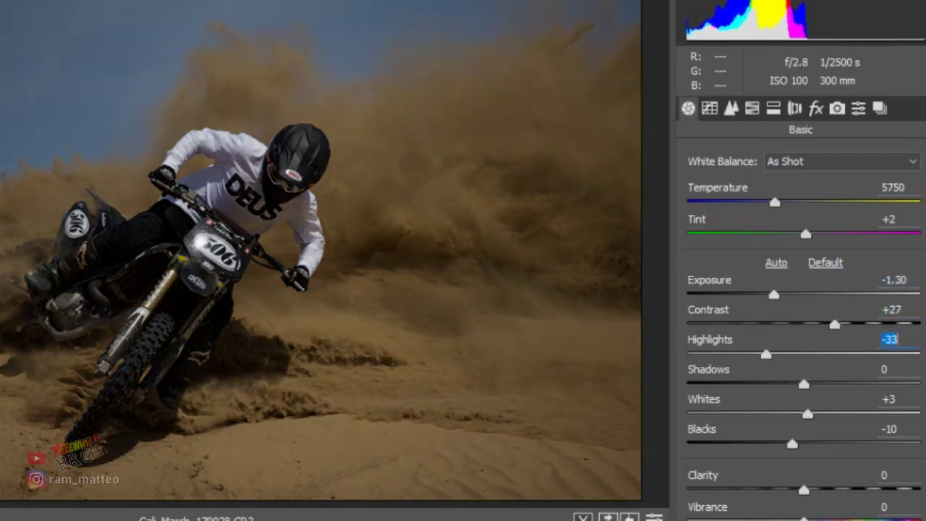
{"action": "key", "text": "Up"}
{"action": "key", "text": "Up"}
{"action": "key", "text": "Up"}
{"action": "key", "text": "Up"}
{"action": "key", "text": "Up"}
{"action": "key", "text": "Up"}
{"action": "key", "text": "Up"}
{"action": "key", "text": "Up"}
{"action": "key", "text": "Up"}
{"action": "key", "text": "Up"}
{"action": "key", "text": "Up"}
{"action": "key", "text": "Up"}
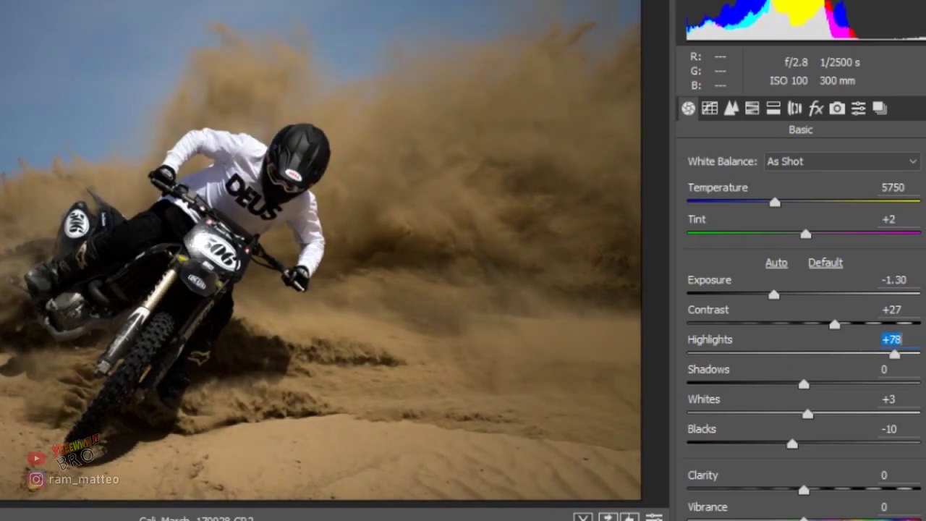
{"action": "key", "text": "Up"}
{"action": "key", "text": "Up"}
{"action": "key", "text": "Up"}
{"action": "key", "text": "Down"}
{"action": "key", "text": "Down"}
{"action": "key", "text": "Up"}
{"action": "key", "text": "Up"}
{"action": "key", "text": "Up"}
{"action": "key", "text": "Down"}
{"action": "key", "text": "Down"}
{"action": "key", "text": "Down"}
{"action": "key", "text": "Up"}
{"action": "key", "text": "Up"}
{"action": "key", "text": "Up"}
{"action": "key", "text": "Up"}
{"action": "key", "text": "Up"}
{"action": "key", "text": "Down"}
{"action": "key", "text": "Down"}
{"action": "key", "text": "Down"}
{"action": "key", "text": "Down"}
{"action": "key", "text": "Down"}
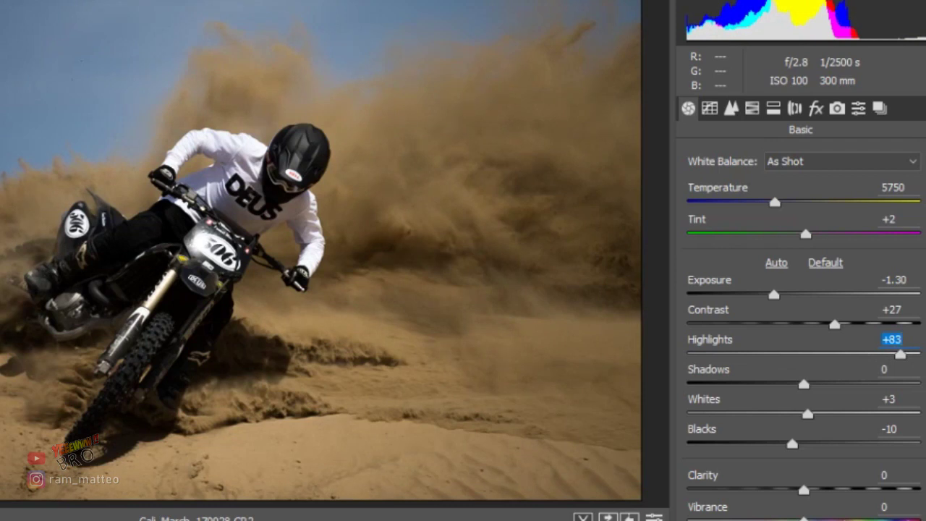
Try a range of Whites values up to +90, settling temporarily at +55
{"action": "key", "text": "Tab"}
{"action": "key", "text": "Tab"}
{"action": "key", "text": "shift+Up"}
{"action": "key", "text": "shift+Up"}
{"action": "key", "text": "shift+Up"}
{"action": "key", "text": "shift+Up"}
{"action": "key", "text": "shift+Up"}
{"action": "key", "text": "shift+Up"}
{"action": "key", "text": "shift+Up"}
{"action": "key", "text": "shift+Down"}
{"action": "key", "text": "shift+Down"}
{"action": "key", "text": "shift+Down"}
{"action": "key", "text": "Down"}
{"action": "key", "text": "Down"}
{"action": "key", "text": "Down"}
{"action": "key", "text": "Down"}
{"action": "key", "text": "Down"}
{"action": "key", "text": "Down"}
{"action": "key", "text": "Down"}
{"action": "key", "text": "Down"}
{"action": "key", "text": "Down"}
{"action": "key", "text": "Down"}
{"action": "key", "text": "Down"}
{"action": "key", "text": "Down"}
{"action": "key", "text": "Up"}
{"action": "key", "text": "Up"}
{"action": "key", "text": "Up"}
{"action": "key", "text": "Up"}
{"action": "key", "text": "Up"}
{"action": "key", "text": "Up"}
{"action": "key", "text": "Down"}
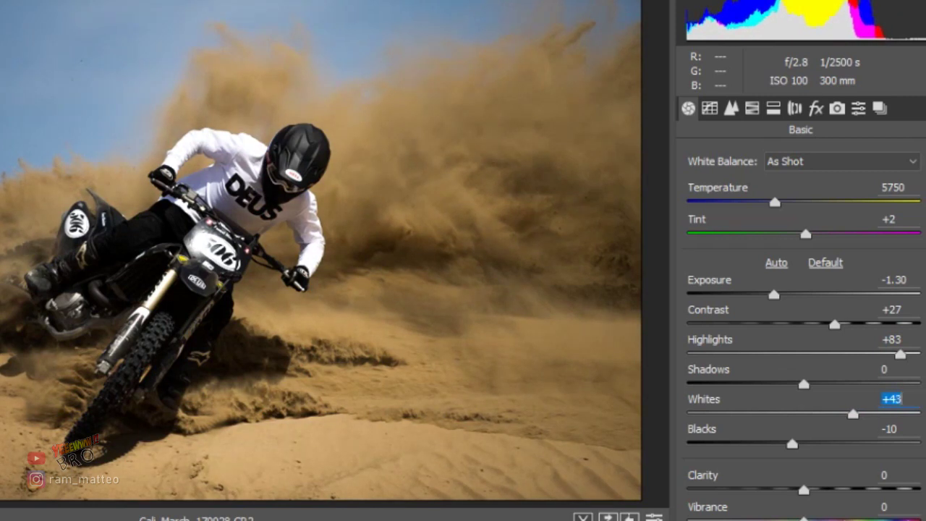
{"action": "key", "text": "Up"}
{"action": "key", "text": "Up"}
{"action": "key", "text": "shift+Up"}
{"action": "key", "text": "shift+Up"}
{"action": "key", "text": "shift+Up"}
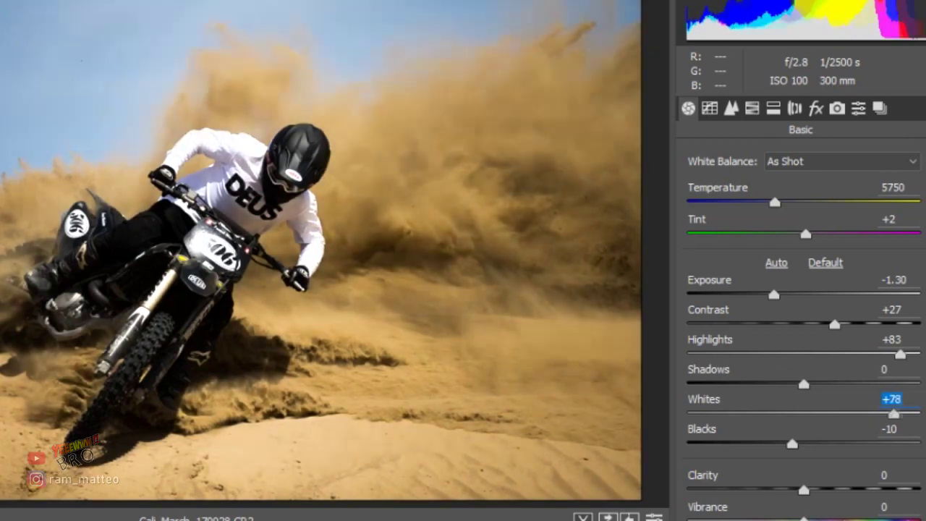
{"action": "key", "text": "shift+Up"}
{"action": "key", "text": "Up"}
{"action": "key", "text": "Up"}
{"action": "key", "text": "Up"}
{"action": "key", "text": "shift+Down"}
{"action": "key", "text": "shift+Down"}
{"action": "key", "text": "shift+Down"}
{"action": "key", "text": "shift+Down"}
{"action": "key", "text": "Down"}
{"action": "key", "text": "Down"}
{"action": "key", "text": "Down"}
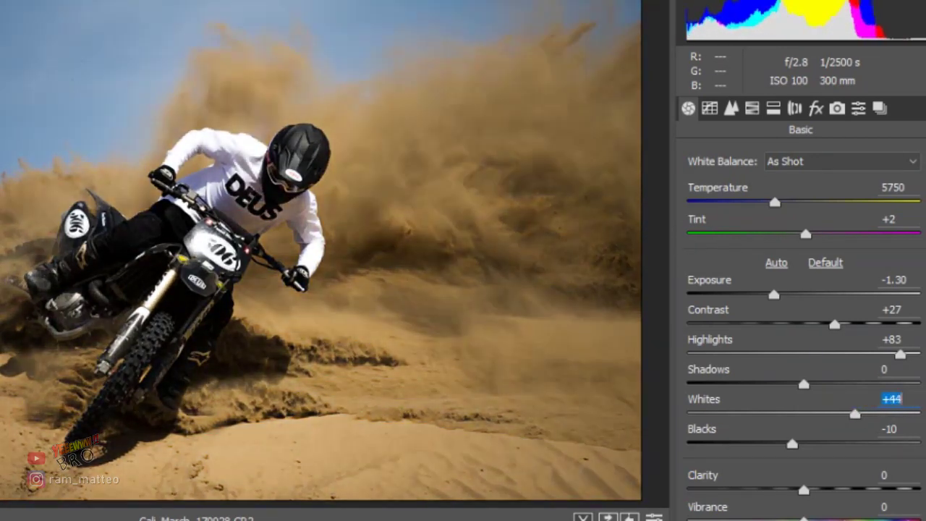
{"action": "key", "text": "Up"}
{"action": "key", "text": "Up"}
{"action": "key", "text": "Up"}
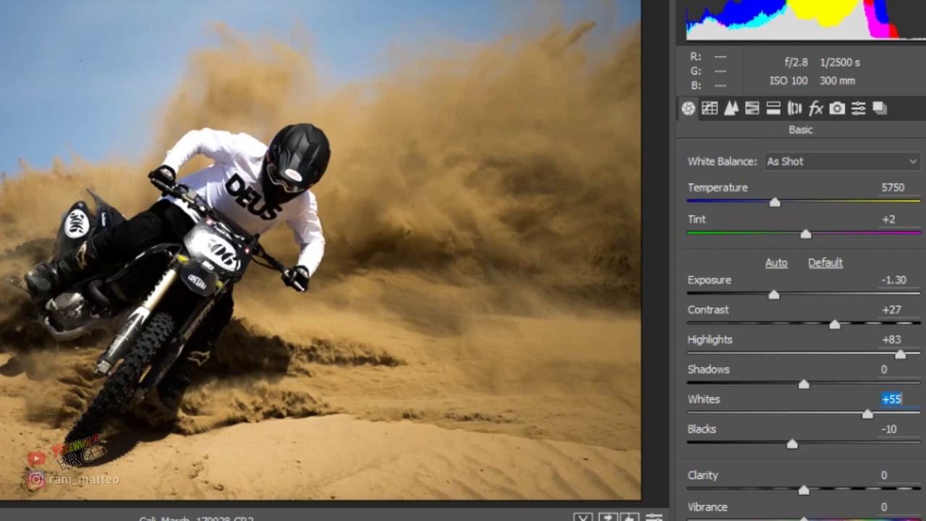
Lift Shadows to +58 and pull Whites back down to +27
{"action": "key", "text": "shift+Tab"}
{"action": "key", "text": "Up"}
{"action": "key", "text": "Up"}
{"action": "key", "text": "Up"}
{"action": "key", "text": "Up"}
{"action": "key", "text": "Up"}
{"action": "key", "text": "Up"}
{"action": "key", "text": "Up"}
{"action": "key", "text": "Up"}
{"action": "key", "text": "Up"}
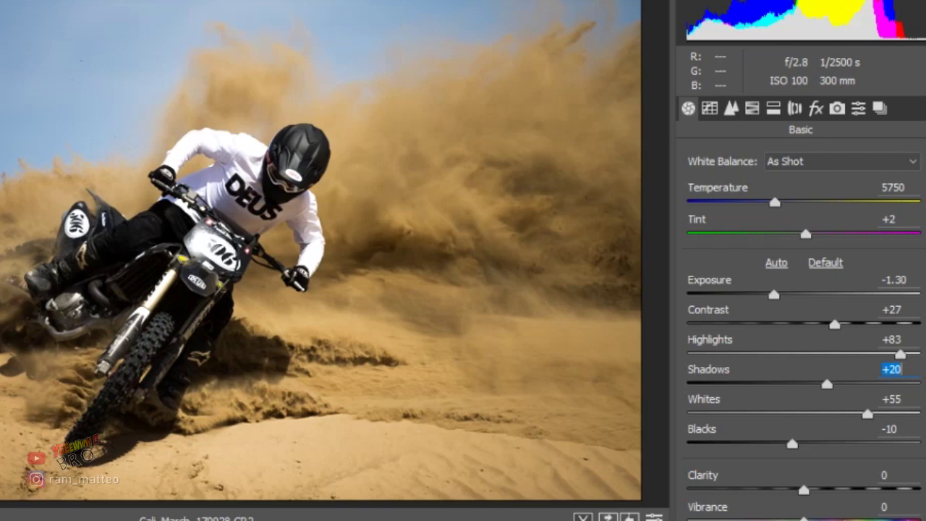
{"action": "key", "text": "Up"}
{"action": "key", "text": "Up"}
{"action": "key", "text": "Up"}
{"action": "key", "text": "Up"}
{"action": "key", "text": "Up"}
{"action": "key", "text": "Up"}
{"action": "key", "text": "Up"}
{"action": "key", "text": "Up"}
{"action": "key", "text": "Up"}
{"action": "key", "text": "Up"}
{"action": "key", "text": "Up"}
{"action": "key", "text": "Up"}
{"action": "key", "text": "Up"}
{"action": "key", "text": "Up"}
{"action": "key", "text": "Up"}
{"action": "key", "text": "Up"}
{"action": "key", "text": "Up"}
{"action": "key", "text": "Up"}
{"action": "key", "text": "Tab"}
{"action": "key", "text": "Down"}
{"action": "key", "text": "Down"}
{"action": "key", "text": "Down"}
{"action": "key", "text": "Down"}
{"action": "key", "text": "Down"}
{"action": "key", "text": "Down"}
{"action": "key", "text": "Down"}
{"action": "key", "text": "Down"}
{"action": "key", "text": "Down"}
{"action": "key", "text": "Down"}
{"action": "key", "text": "Up"}
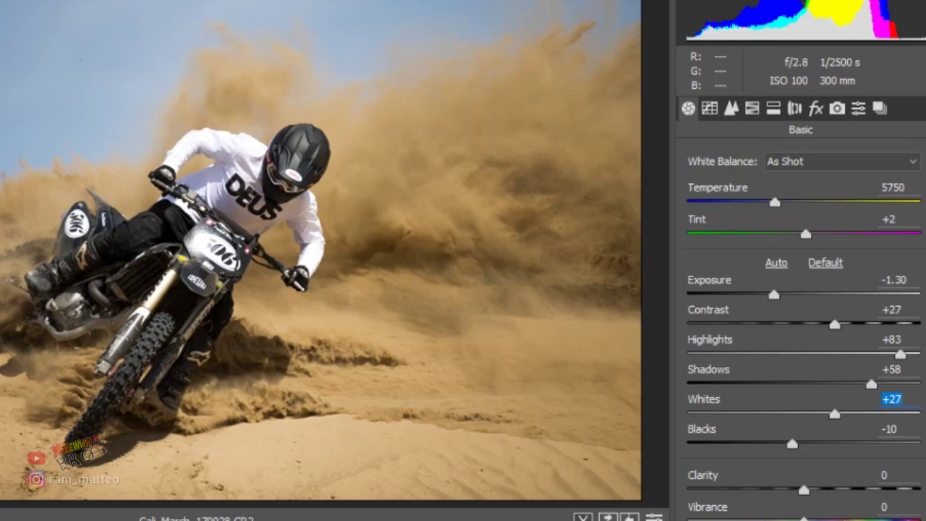
Set Blacks to -14 and darken Exposure to -1.65
{"action": "key", "text": "Tab"}
{"action": "key", "text": "shift+Down"}
{"action": "key", "text": "shift+Down"}
{"action": "key", "text": "Down"}
{"action": "key", "text": "Down"}
{"action": "key", "text": "Down"}
{"action": "key", "text": "Down"}
{"action": "key", "text": "Down"}
{"action": "key", "text": "shift+Up"}
{"action": "key", "text": "Up"}
{"action": "key", "text": "Up"}
{"action": "key", "text": "Up"}
{"action": "key", "text": "Up"}
{"action": "key", "text": "Up"}
{"action": "key", "text": "Up"}
{"action": "key", "text": "Up"}
{"action": "key", "text": "Up"}
{"action": "key", "text": "Up"}
{"action": "key", "text": "Up"}
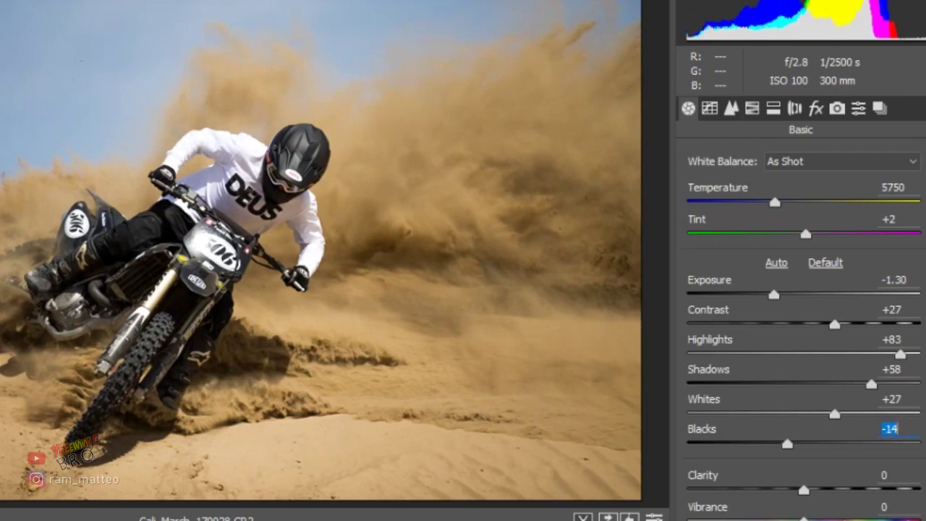
{"action": "left_click", "coordinate": [894, 279]}
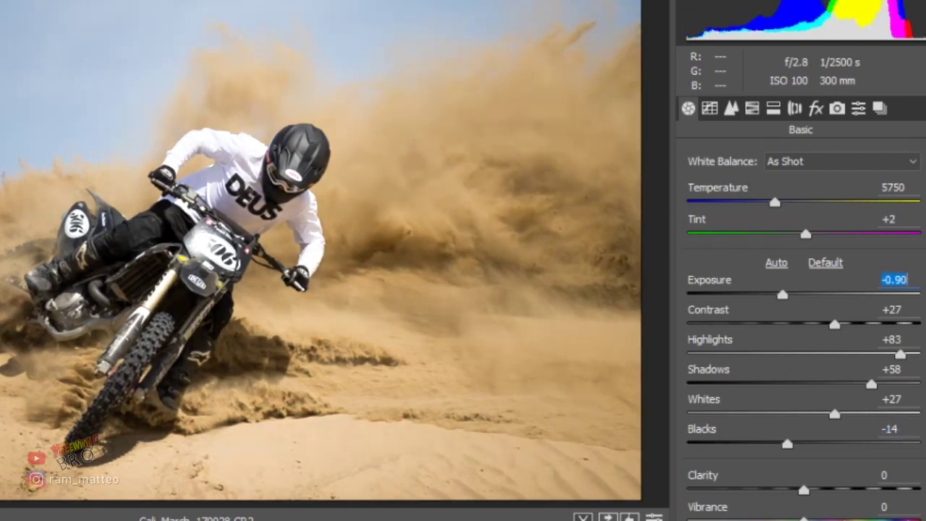
{"action": "key", "text": "Down"}
{"action": "key", "text": "Down"}
{"action": "key", "text": "Down"}
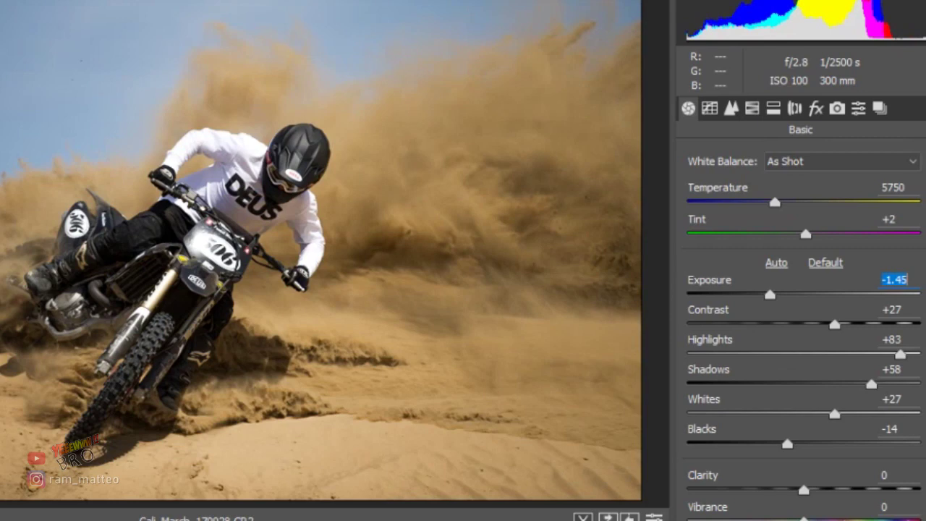
{"action": "key", "text": "Down"}
{"action": "key", "text": "Down"}
{"action": "key", "text": "Down"}
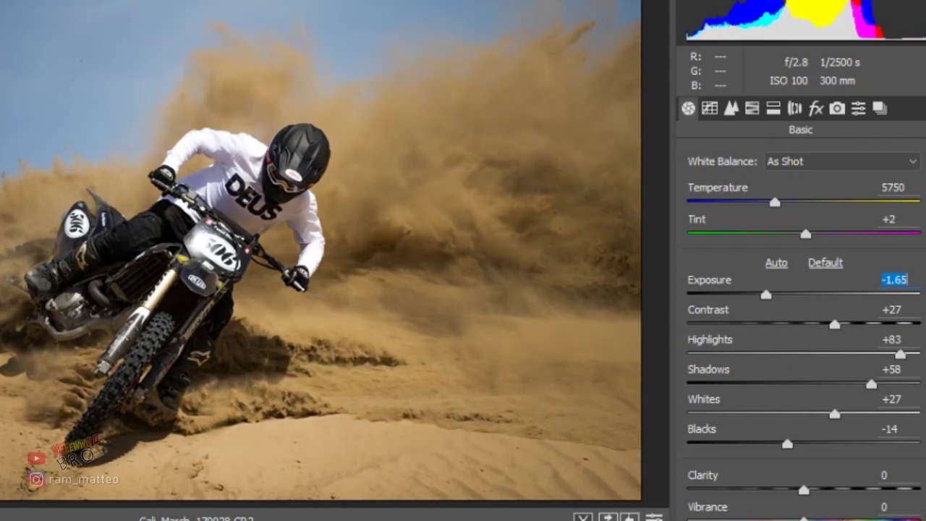
{"action": "scroll", "coordinate": [803, 332], "scroll_direction": "down", "scroll_amount": 1}
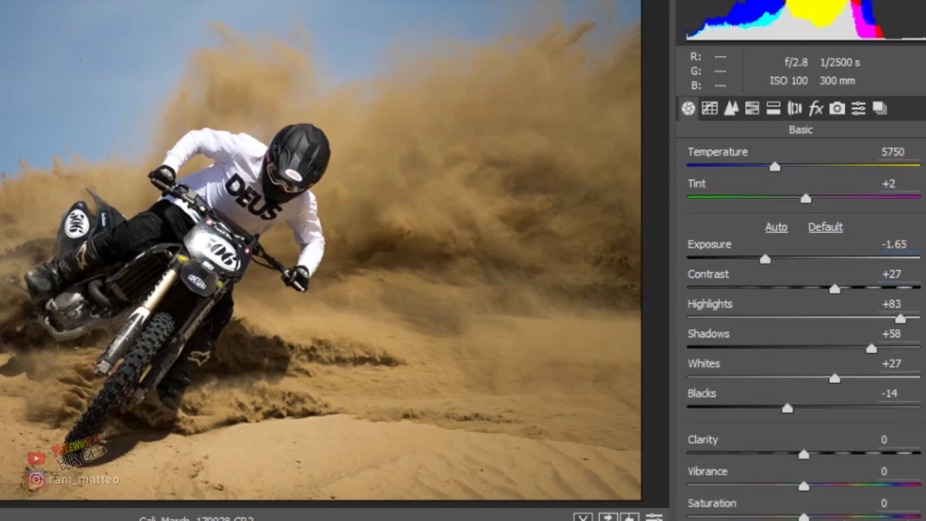
Set Clarity +17, Vibrance +9 and Saturation -5, then show the HSL adjustments
{"action": "left_click", "coordinate": [891, 439]}
{"action": "key", "text": "Up"}
{"action": "key", "text": "Up"}
{"action": "key", "text": "Up"}
{"action": "key", "text": "Up"}
{"action": "key", "text": "Up"}
{"action": "key", "text": "Up"}
{"action": "key", "text": "Up"}
{"action": "key", "text": "Up"}
{"action": "key", "text": "Up"}
{"action": "key", "text": "Up"}
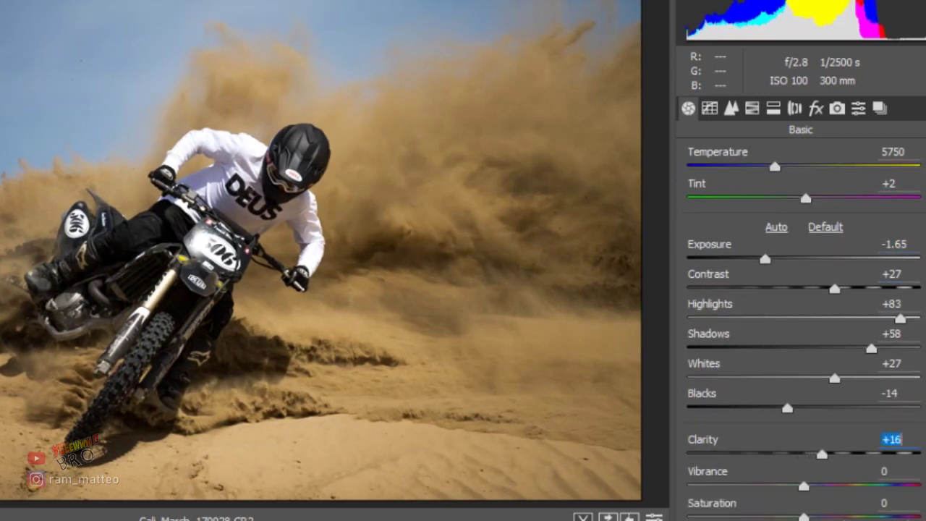
{"action": "key", "text": "Up"}
{"action": "key", "text": "Up"}
{"action": "key", "text": "Down"}
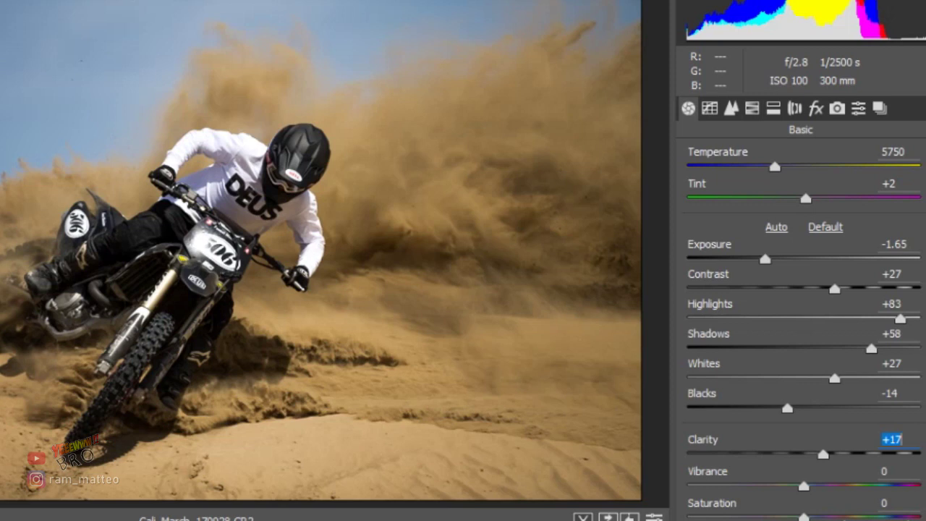
{"action": "key", "text": "Tab"}
{"action": "key", "text": "Up"}
{"action": "key", "text": "Up"}
{"action": "key", "text": "Up"}
{"action": "key", "text": "Up"}
{"action": "key", "text": "Up"}
{"action": "key", "text": "Up"}
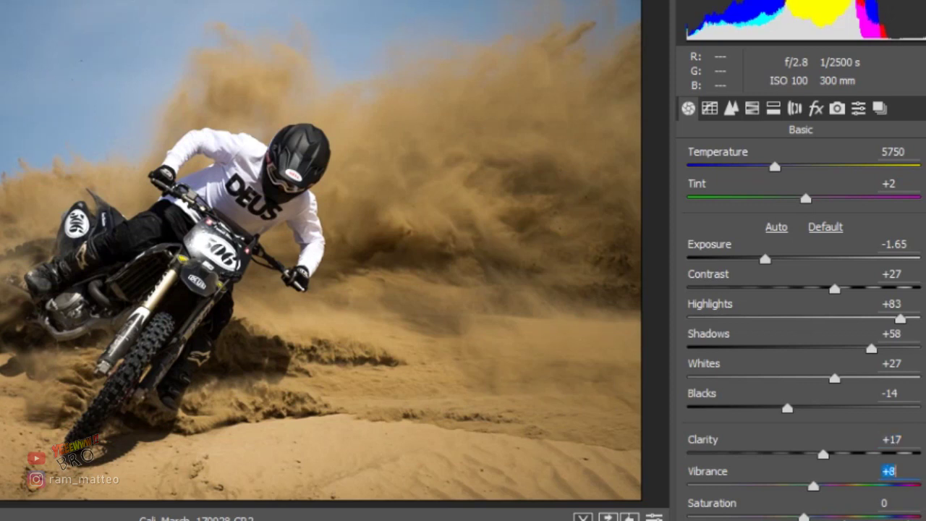
{"action": "key", "text": "Up"}
{"action": "key", "text": "Tab"}
{"action": "key", "text": "Down"}
{"action": "key", "text": "Down"}
{"action": "key", "text": "Down"}
{"action": "key", "text": "Down"}
{"action": "key", "text": "Down"}
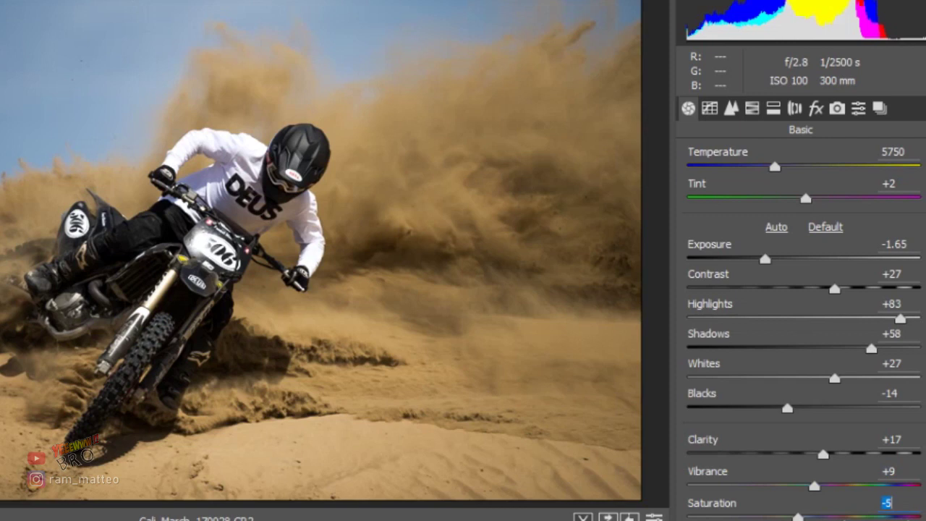
{"action": "key", "text": "ctrl+alt+4"}
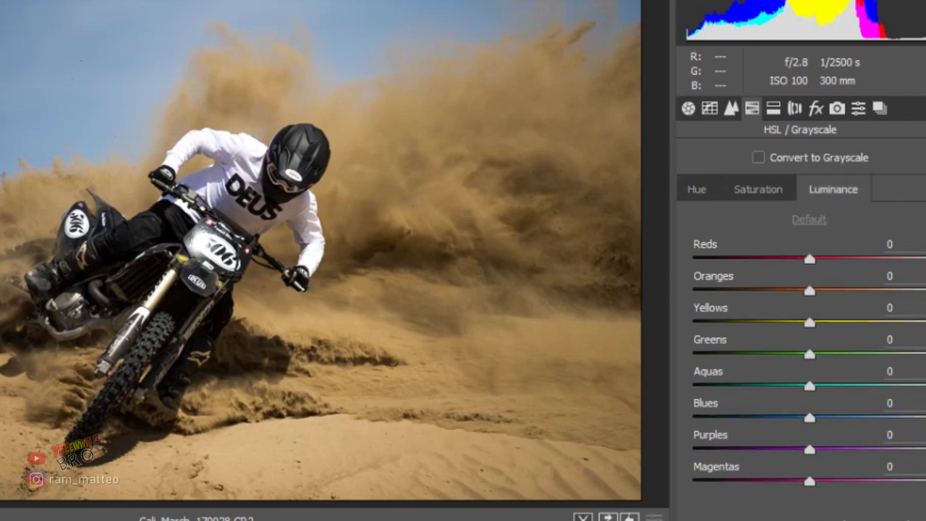
Give the Split Toning highlights Hue 218 and Saturation 39, then return to Basic
{"action": "key", "text": "ctrl+alt+5"}
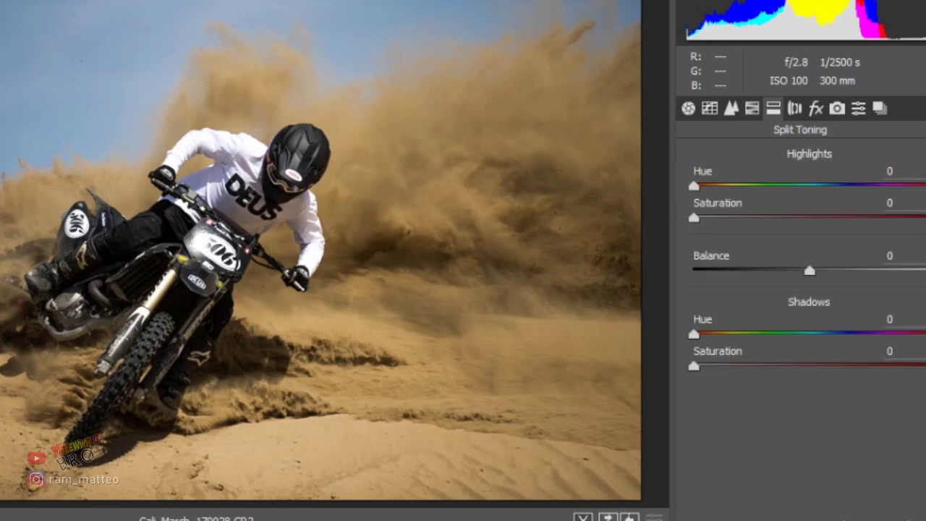
{"action": "left_click_drag", "start_coordinate": [693, 218], "coordinate": [768, 217]}
{"action": "mouse_move", "coordinate": [693, 186]}
{"action": "left_mouse_down"}
{"action": "mouse_move", "coordinate": [844, 185]}
{"action": "mouse_move", "coordinate": [822, 186]}
{"action": "mouse_move", "coordinate": [833, 186]}
{"action": "left_mouse_up"}
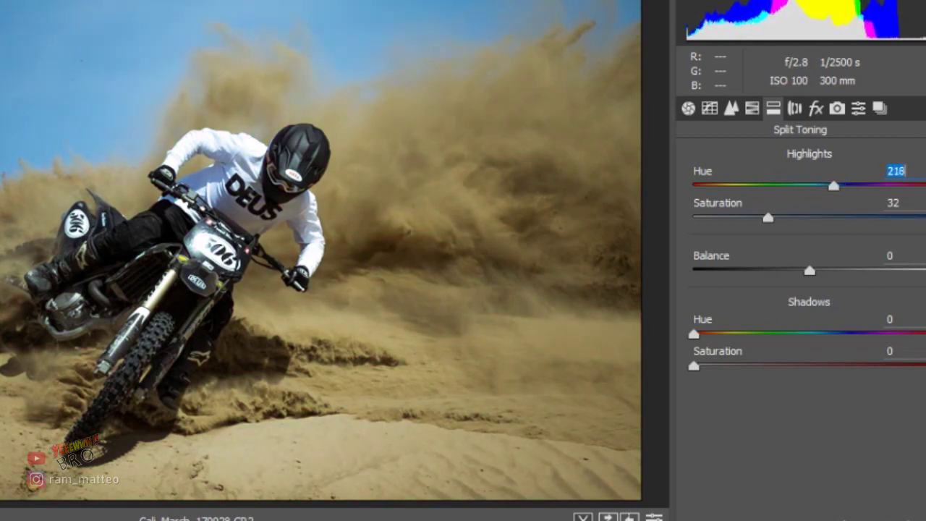
{"action": "mouse_move", "coordinate": [833, 186]}
{"action": "left_mouse_down"}
{"action": "mouse_move", "coordinate": [803, 186]}
{"action": "mouse_move", "coordinate": [826, 186]}
{"action": "left_mouse_up"}
{"action": "left_click_drag", "start_coordinate": [767, 217], "coordinate": [791, 217]}
{"action": "left_click_drag", "start_coordinate": [826, 186], "coordinate": [837, 186]}
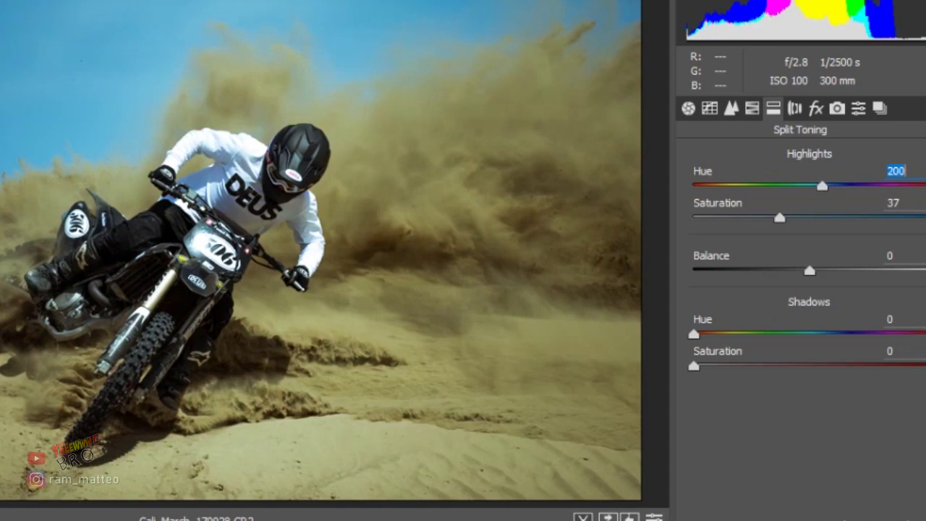
{"action": "key", "text": "Down"}
{"action": "key", "text": "Down"}
{"action": "key", "text": "Down"}
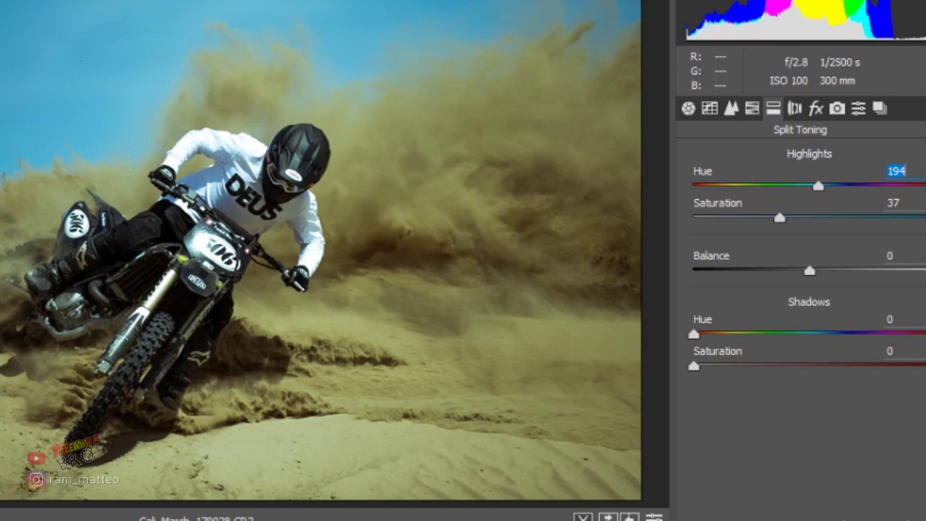
{"action": "key", "text": "shift+Up"}
{"action": "key", "text": "shift+Up"}
{"action": "key", "text": "Up"}
{"action": "key", "text": "Up"}
{"action": "key", "text": "Up"}
{"action": "key", "text": "Tab"}
{"action": "key", "text": "Up"}
{"action": "key", "text": "Up"}
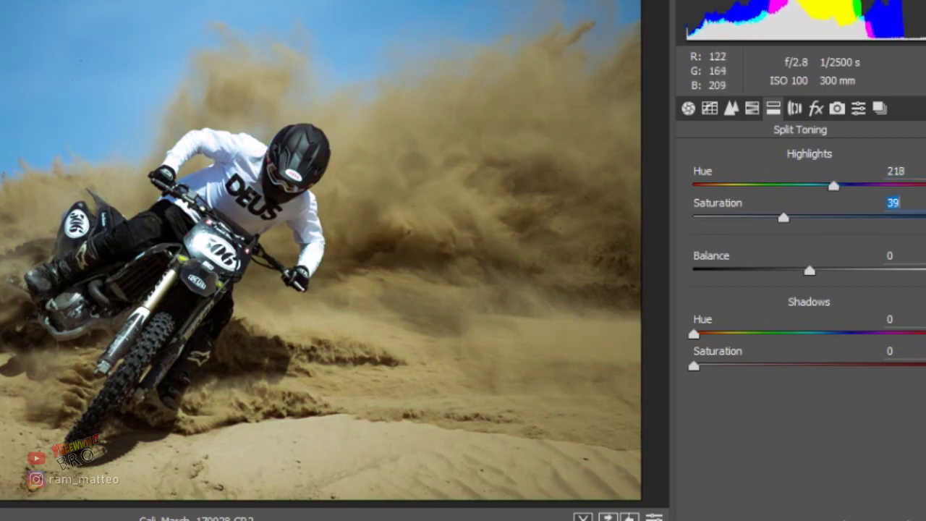
{"action": "left_click", "coordinate": [889, 351]}
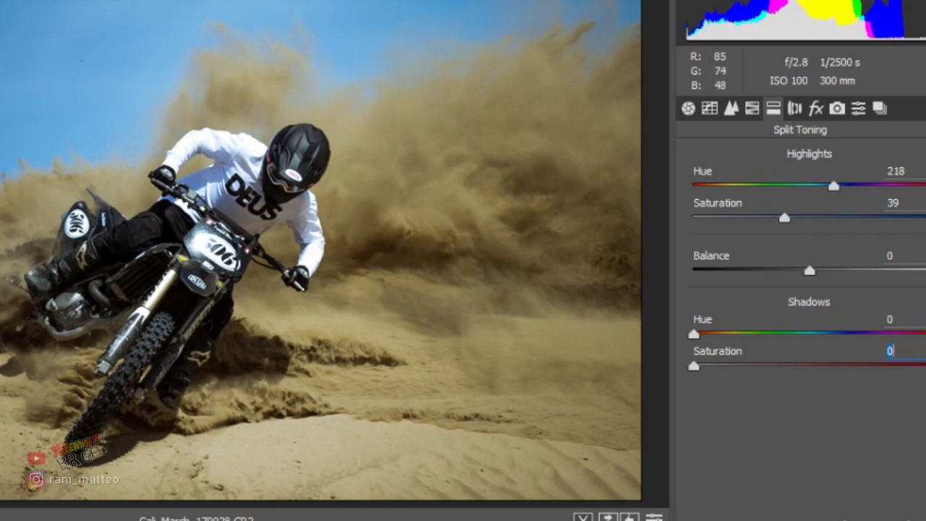
{"action": "key", "text": "ctrl+alt+1"}
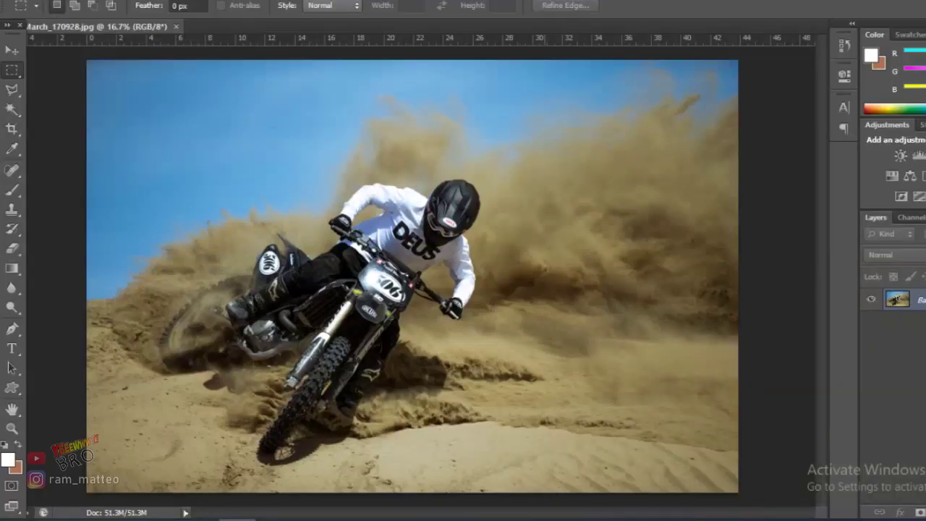
Select the Move tool and add a Curves adjustment layer from the Layers panel
{"action": "key", "text": "v"}
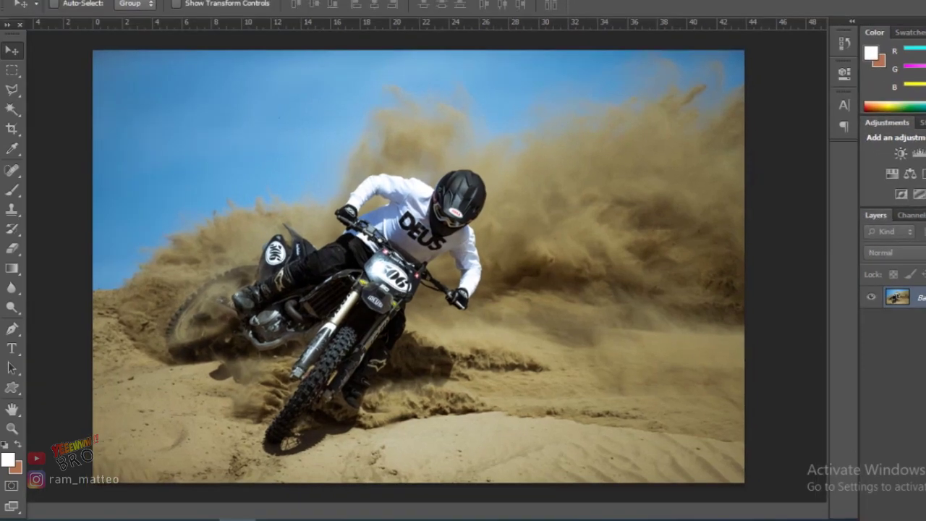
{"action": "key", "text": "alt+f"}
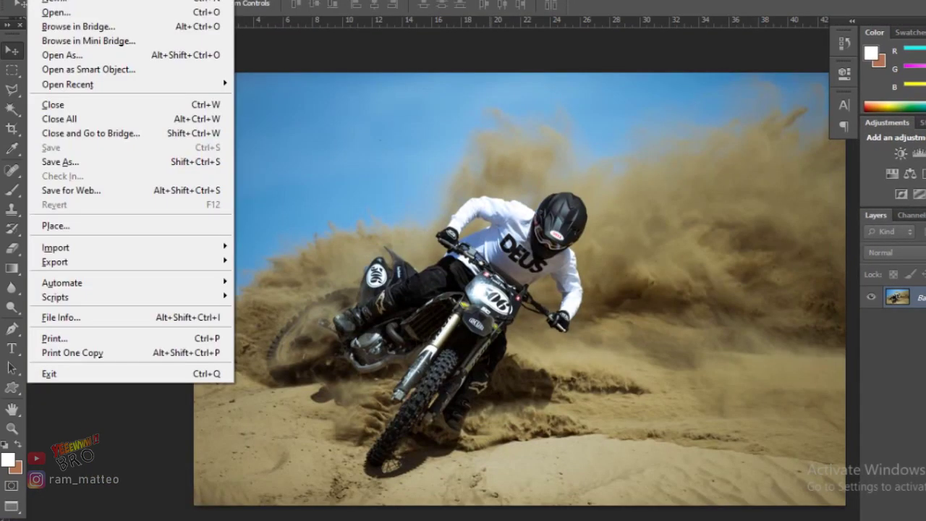
{"action": "key", "text": "Escape"}
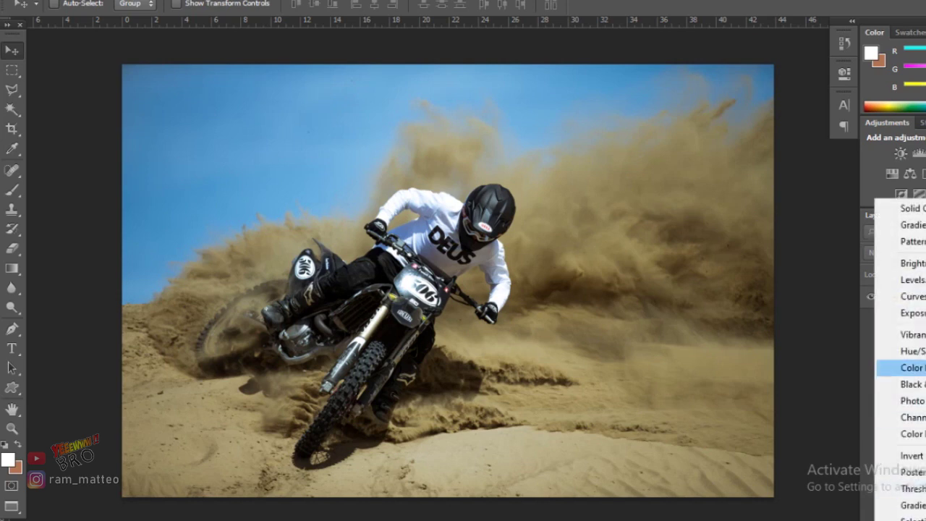
{"action": "left_click", "coordinate": [900, 295]}
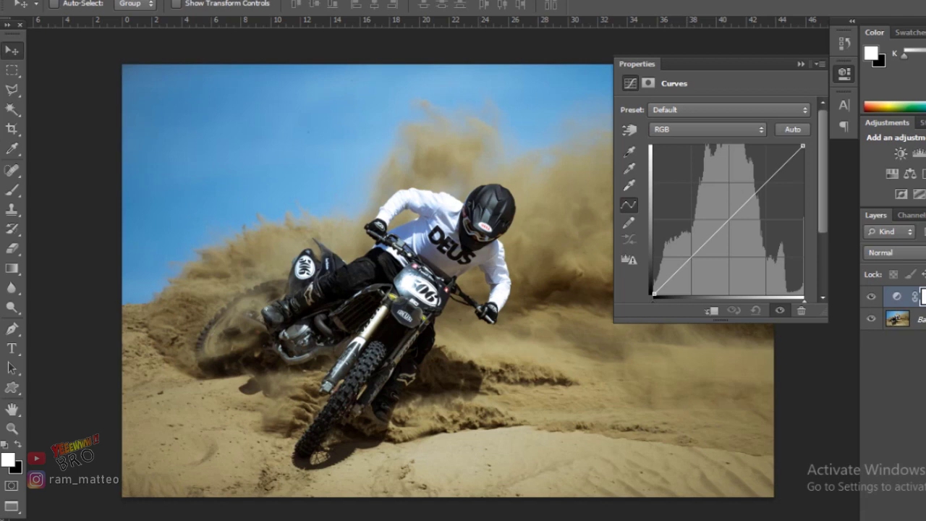
Build an S-curve in Curves 1 by lowering the shadow point and raising the highlight point
{"action": "left_click_drag", "start_coordinate": [694, 253], "coordinate": [695, 262]}
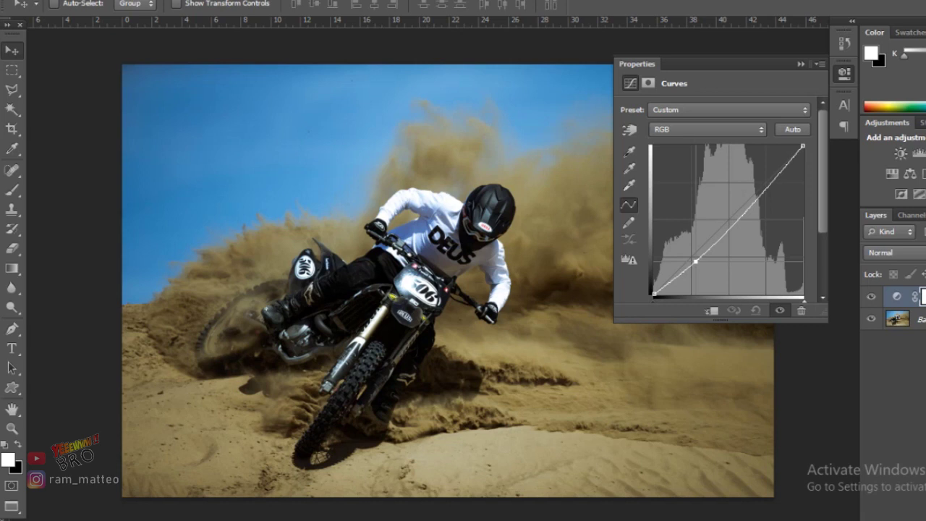
{"action": "left_click_drag", "start_coordinate": [696, 260], "coordinate": [695, 261]}
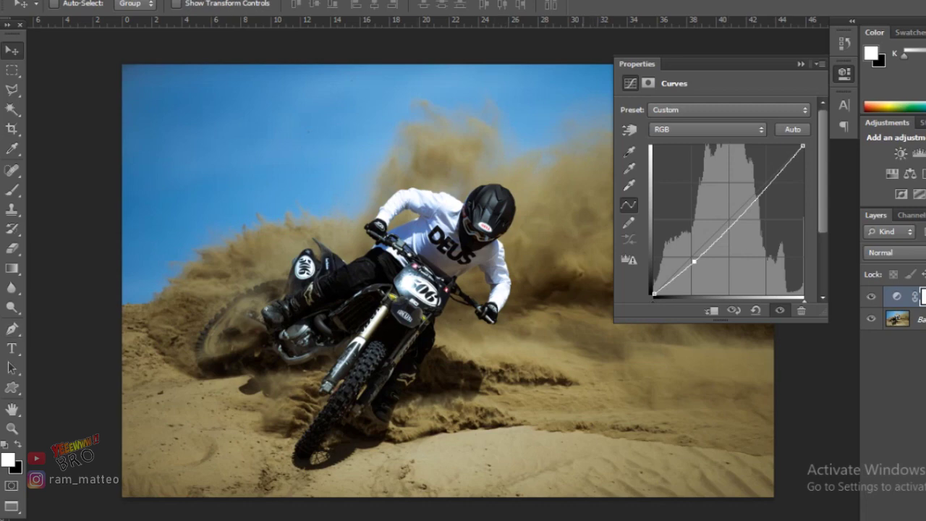
{"action": "left_click_drag", "start_coordinate": [694, 261], "coordinate": [700, 274]}
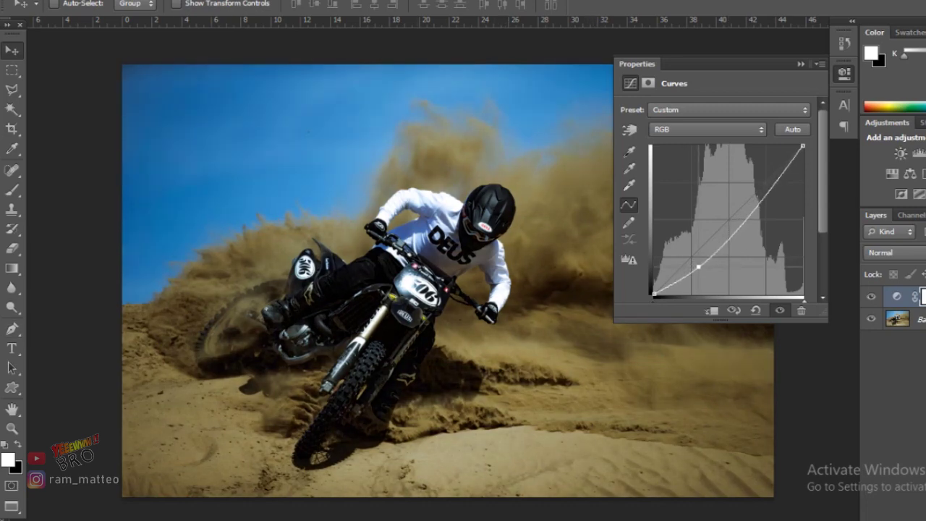
{"action": "left_click_drag", "start_coordinate": [767, 192], "coordinate": [769, 180]}
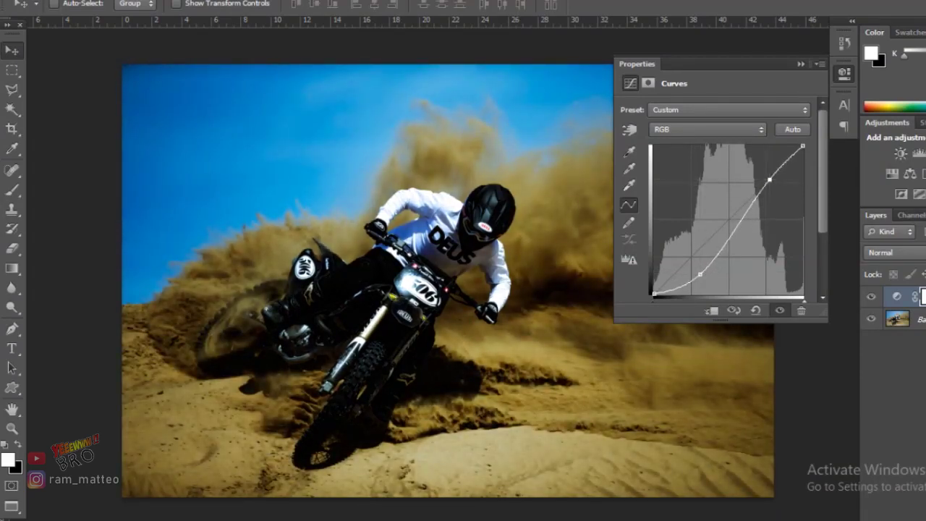
{"action": "left_click_drag", "start_coordinate": [700, 274], "coordinate": [716, 234]}
{"action": "left_click_drag", "start_coordinate": [768, 179], "coordinate": [760, 164]}
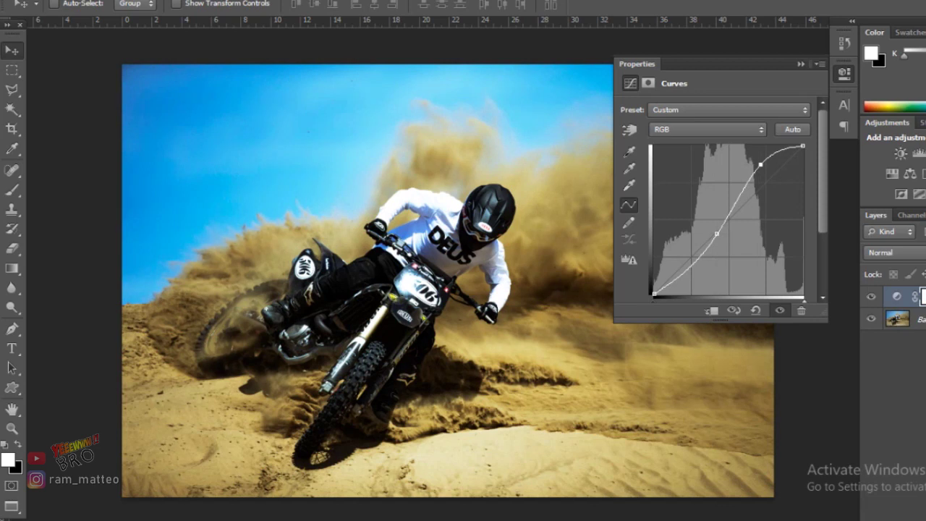
{"action": "key", "text": "Down"}
{"action": "key", "text": "Down"}
{"action": "key", "text": "Down"}
{"action": "key", "text": "Down"}
{"action": "key", "text": "Right"}
{"action": "key", "text": "Right"}
{"action": "key", "text": "Right"}
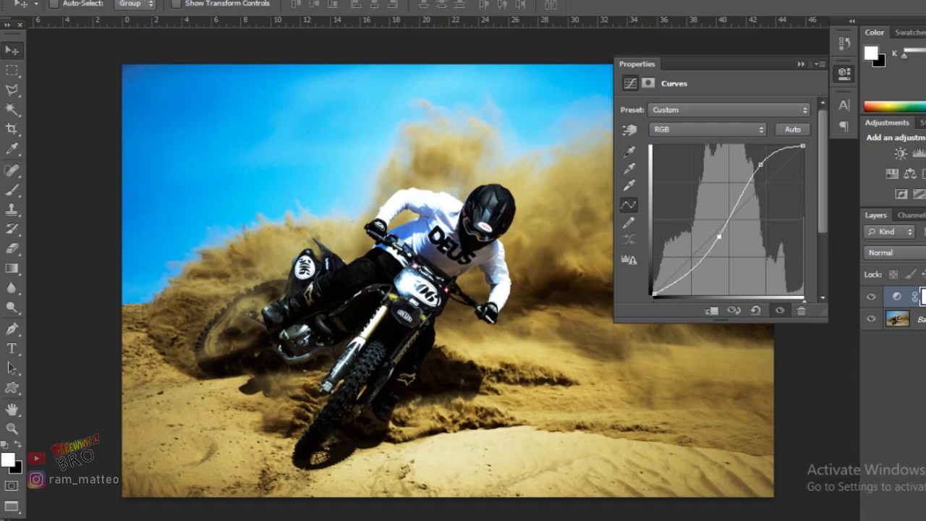
{"action": "left_click", "coordinate": [801, 64]}
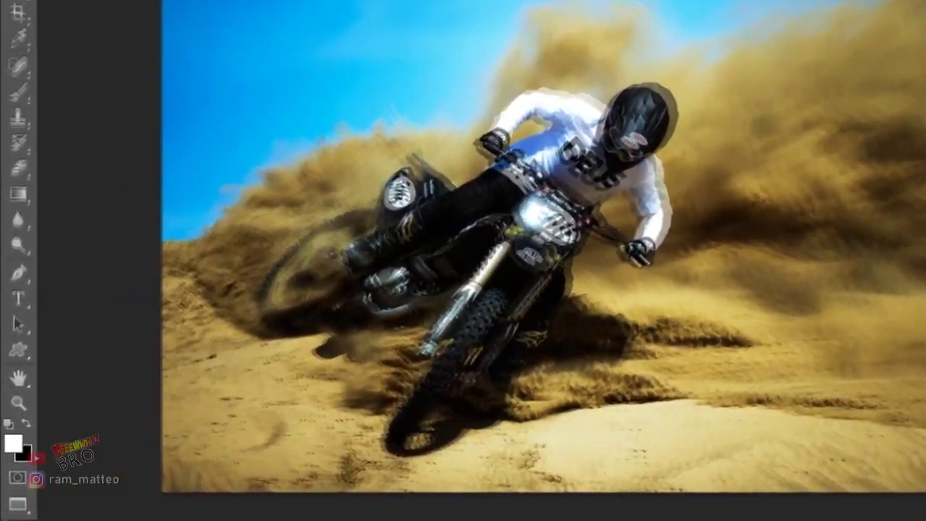
Set black as the foreground colour and make the Curves 1 mask entirely black
{"action": "key", "text": "x"}
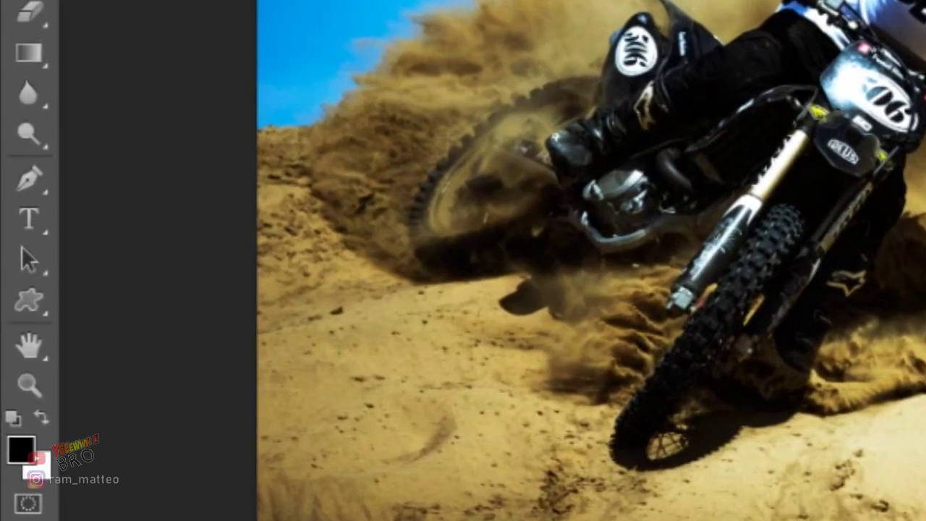
{"action": "key", "text": "x"}
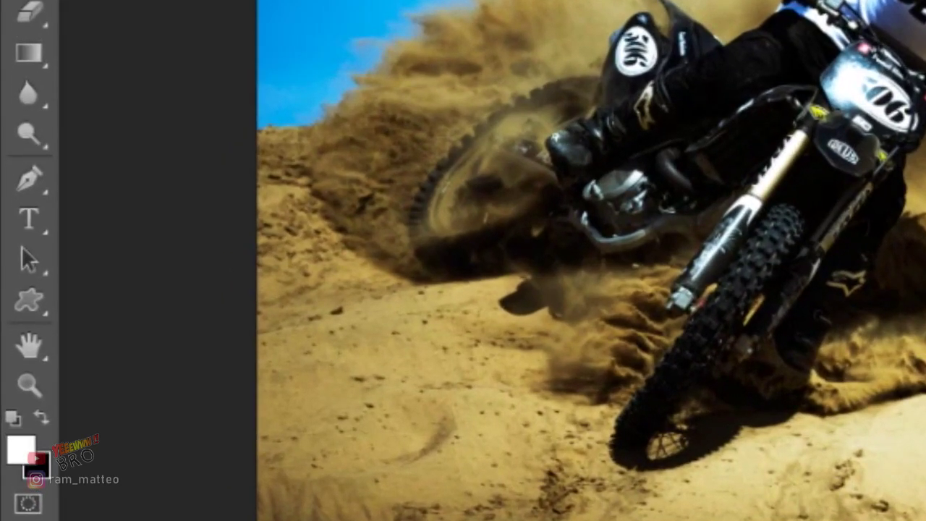
{"action": "key", "text": "x"}
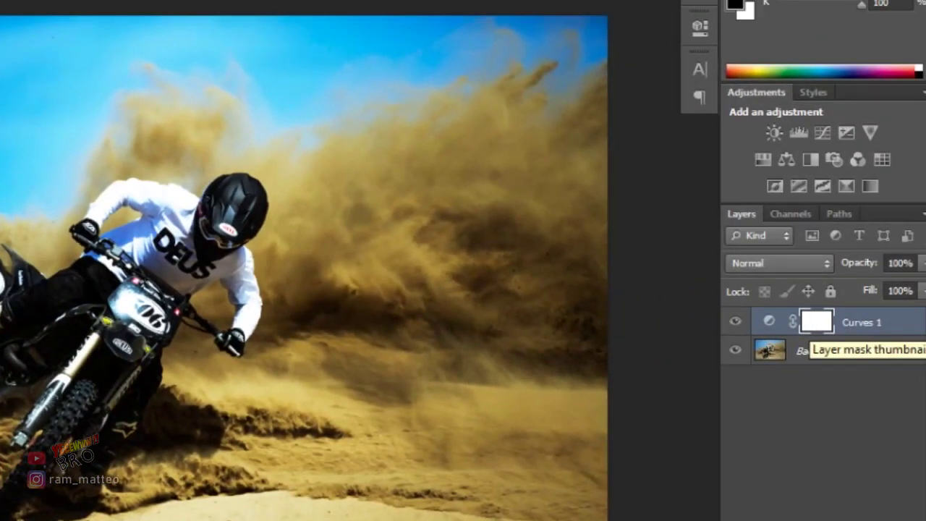
{"action": "key", "text": "ctrl+i"}
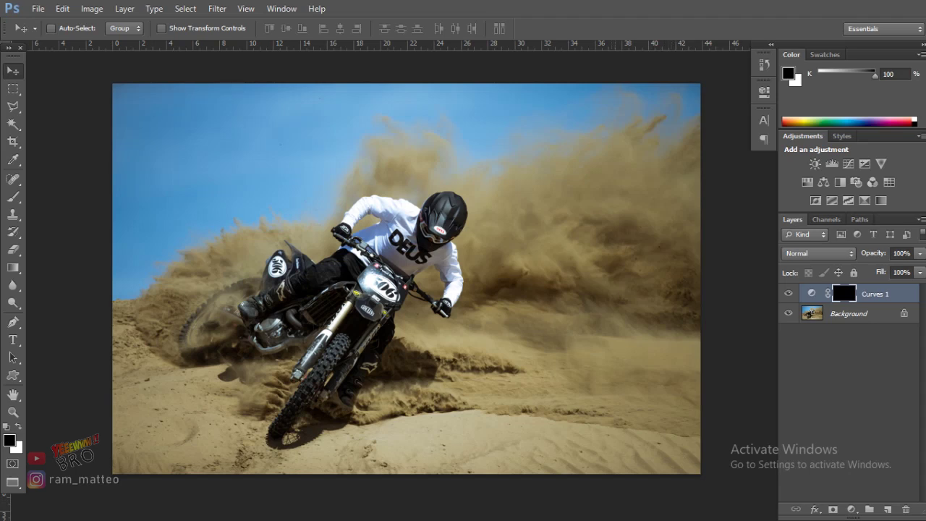
{"action": "key", "text": "b"}
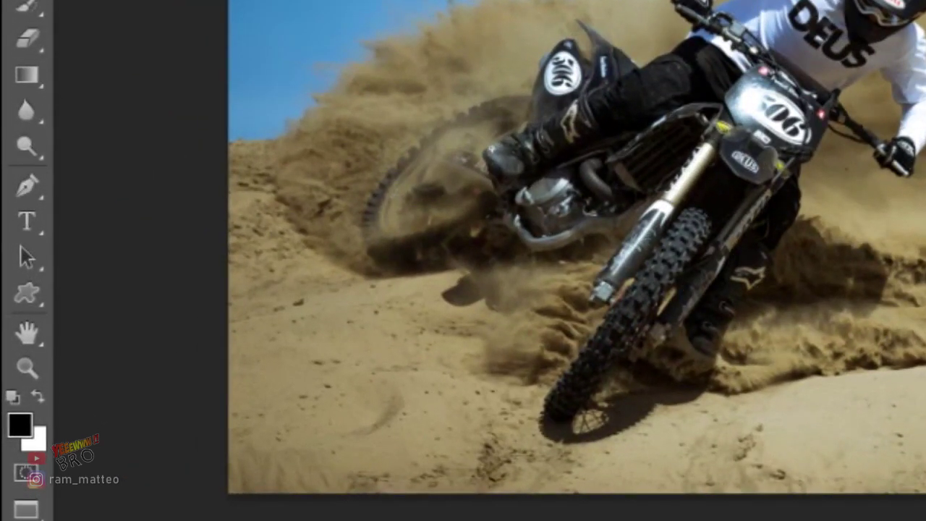
Make white the foreground colour and set brush opacity to 35%
{"action": "left_click", "coordinate": [37, 397]}
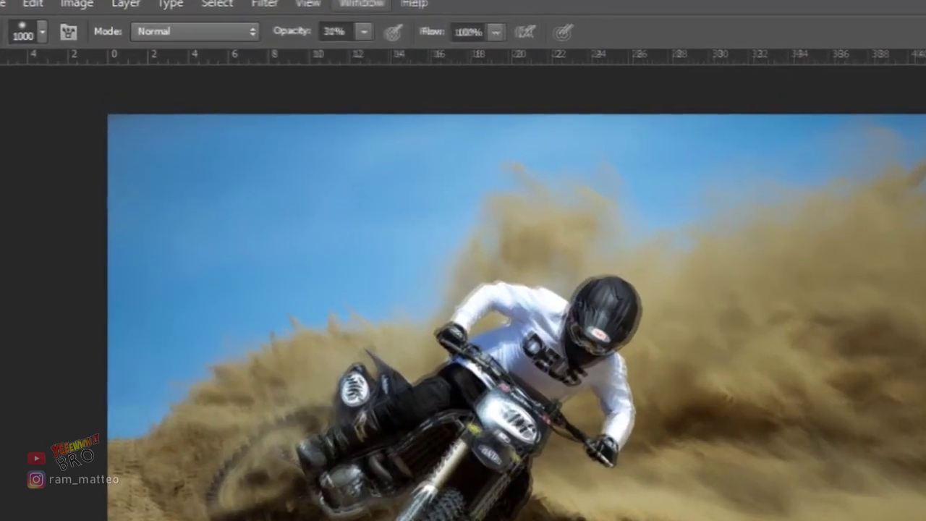
{"action": "left_click", "coordinate": [364, 31]}
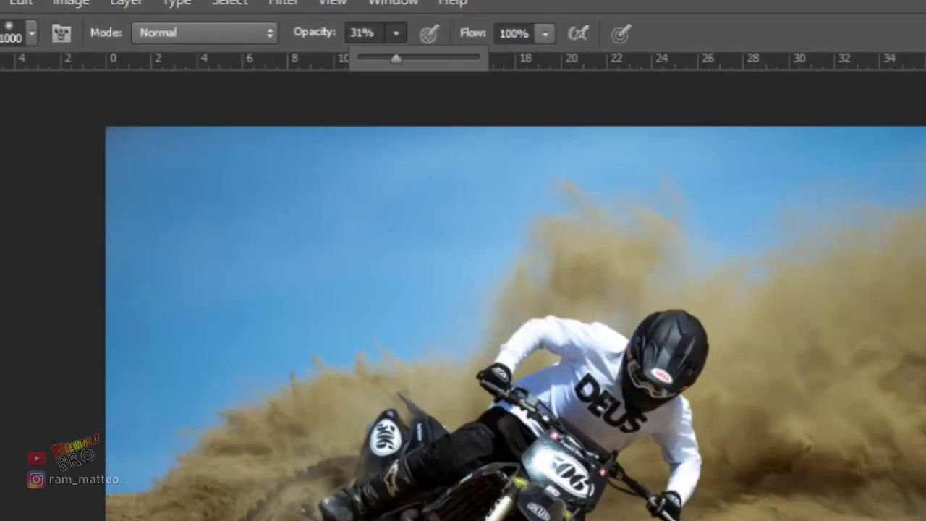
{"action": "left_click_drag", "start_coordinate": [395, 58], "coordinate": [447, 58]}
{"action": "left_click_drag", "start_coordinate": [447, 58], "coordinate": [399, 58]}
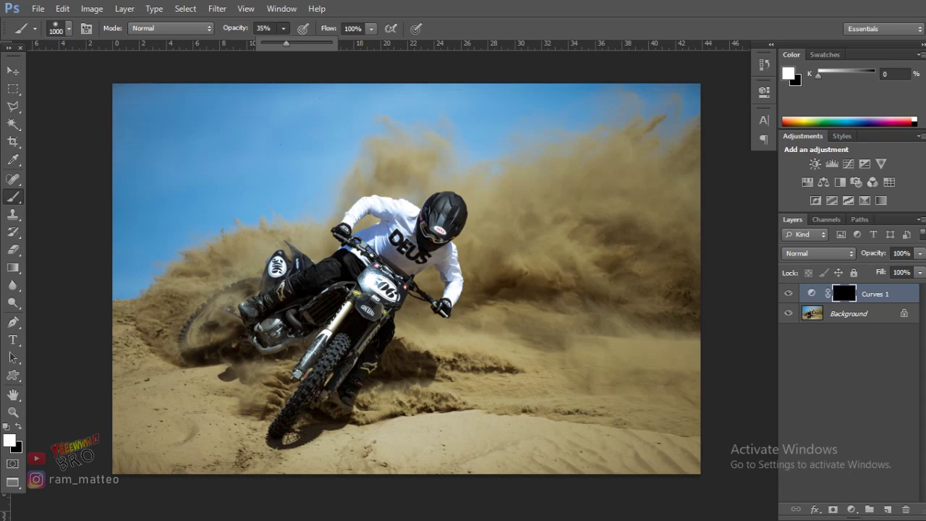
Paint white on the Curves 1 mask over the central dust and foreground sand
{"action": "key", "text": "Return"}
{"action": "key", "text": "bracketleft"}
{"action": "key", "text": "bracketleft"}
{"action": "key", "text": "bracketleft"}
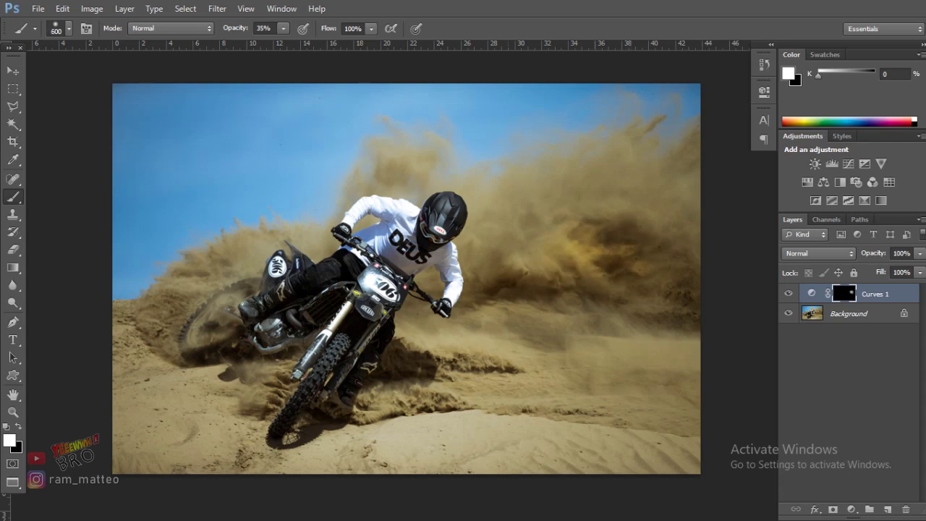
{"action": "left_click_drag", "start_coordinate": [549, 246], "coordinate": [636, 260]}
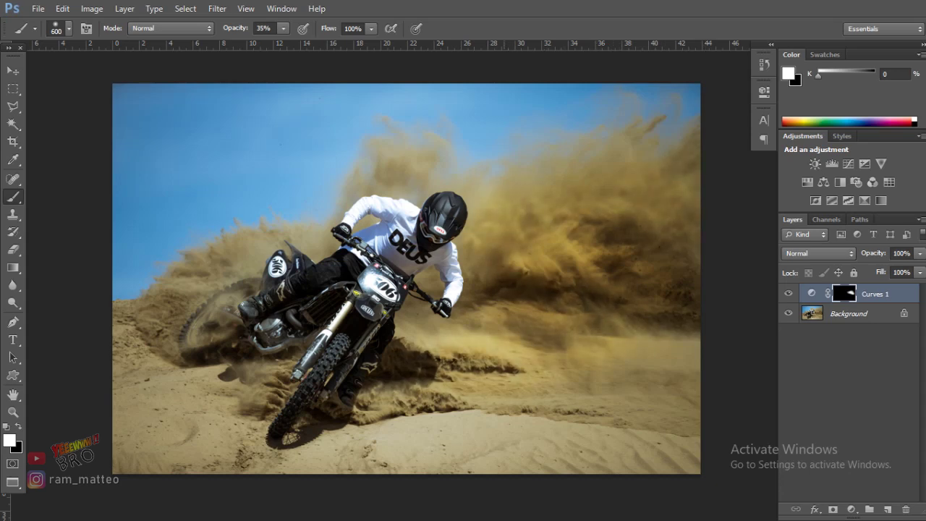
{"action": "key", "text": "bracketright"}
{"action": "key", "text": "bracketright"}
{"action": "left_click_drag", "start_coordinate": [377, 217], "coordinate": [579, 231]}
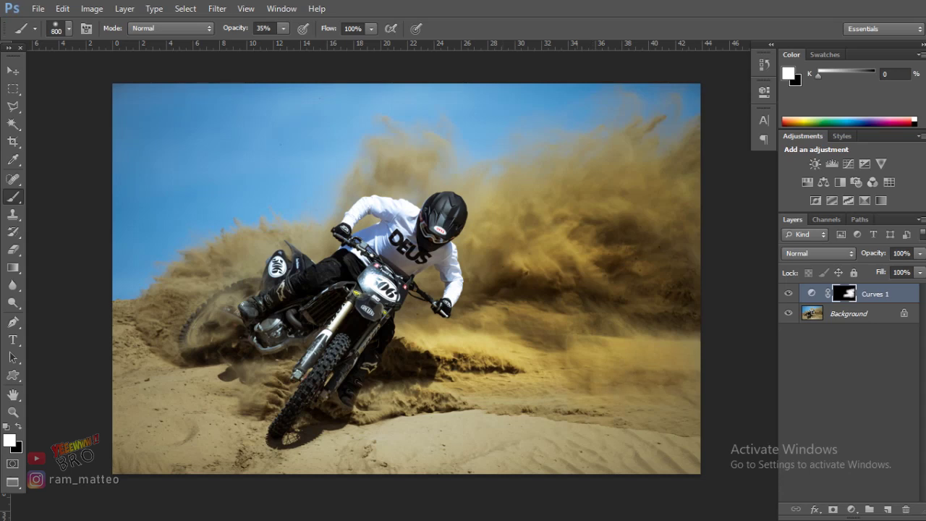
{"action": "left_click_drag", "start_coordinate": [376, 427], "coordinate": [578, 434]}
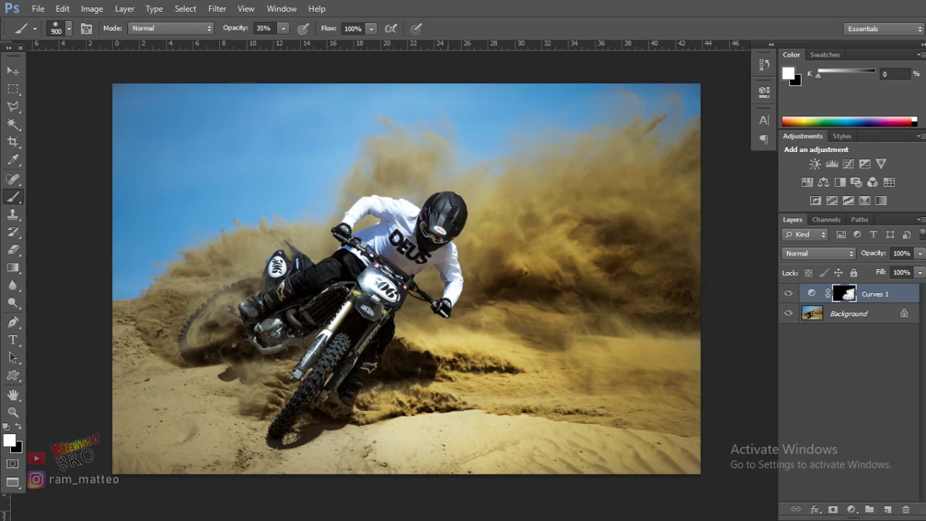
{"action": "left_click_drag", "start_coordinate": [333, 449], "coordinate": [380, 445]}
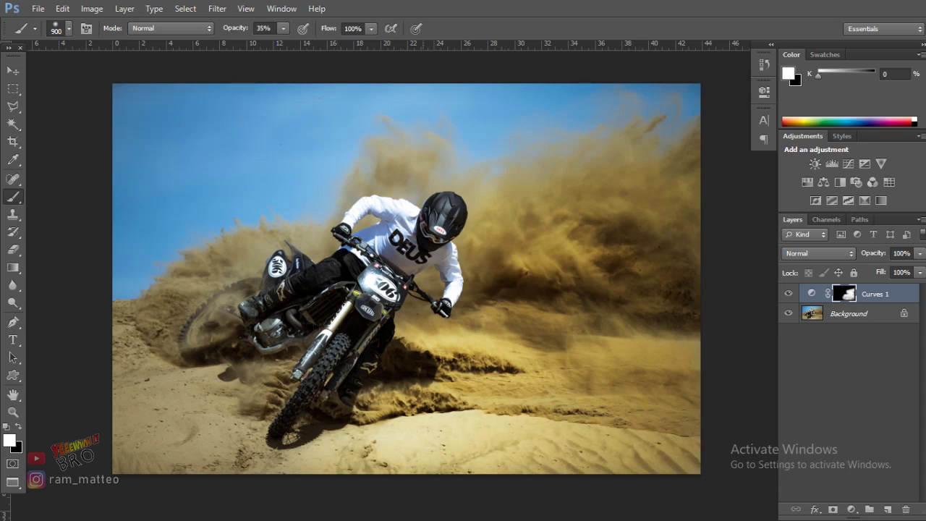
{"action": "left_click_drag", "start_coordinate": [235, 434], "coordinate": [203, 430]}
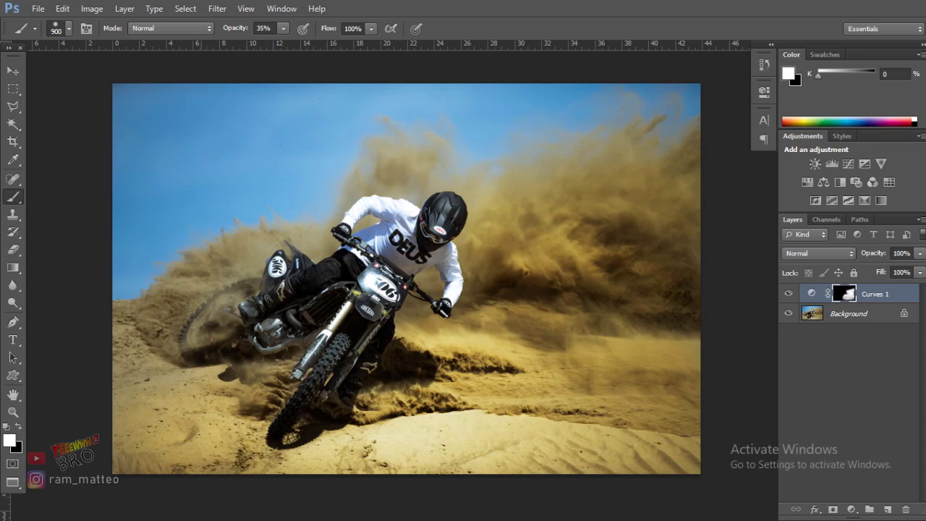
Enlarge the brush and paint white over the sky and dust above the rider
{"action": "key", "text": "bracketright"}
{"action": "key", "text": "bracketright"}
{"action": "left_click_drag", "start_coordinate": [383, 162], "coordinate": [480, 163]}
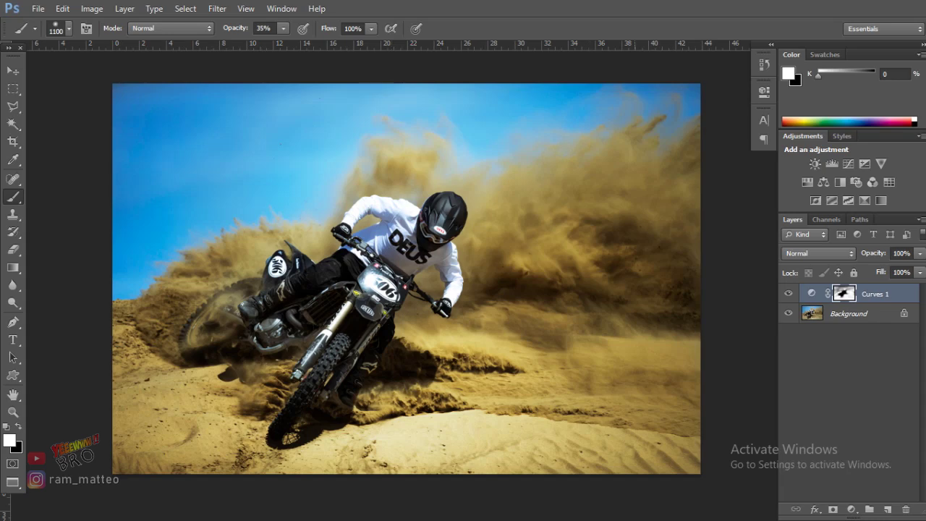
{"action": "scroll", "coordinate": [405, 278], "scroll_direction": "up", "scroll_amount": 2}
Toggle Curves 1 on and off repeatedly to compare it against the original photo
{"action": "scroll", "coordinate": [405, 279], "scroll_direction": "down", "scroll_amount": 4}
{"action": "scroll", "coordinate": [405, 278], "scroll_direction": "up", "scroll_amount": 1}
{"action": "scroll", "coordinate": [405, 278], "scroll_direction": "up", "scroll_amount": 1}
{"action": "scroll", "coordinate": [466, 304], "scroll_direction": "up", "scroll_amount": 1}
{"action": "scroll", "coordinate": [466, 311], "scroll_direction": "down", "scroll_amount": 3}
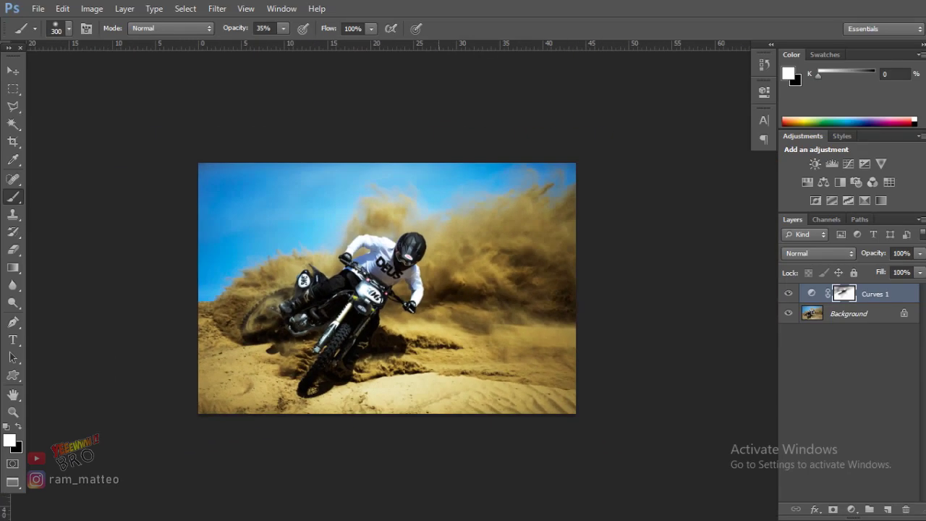
{"action": "scroll", "coordinate": [466, 311], "scroll_direction": "up", "scroll_amount": 1}
{"action": "scroll", "coordinate": [358, 302], "scroll_direction": "up", "scroll_amount": 1}
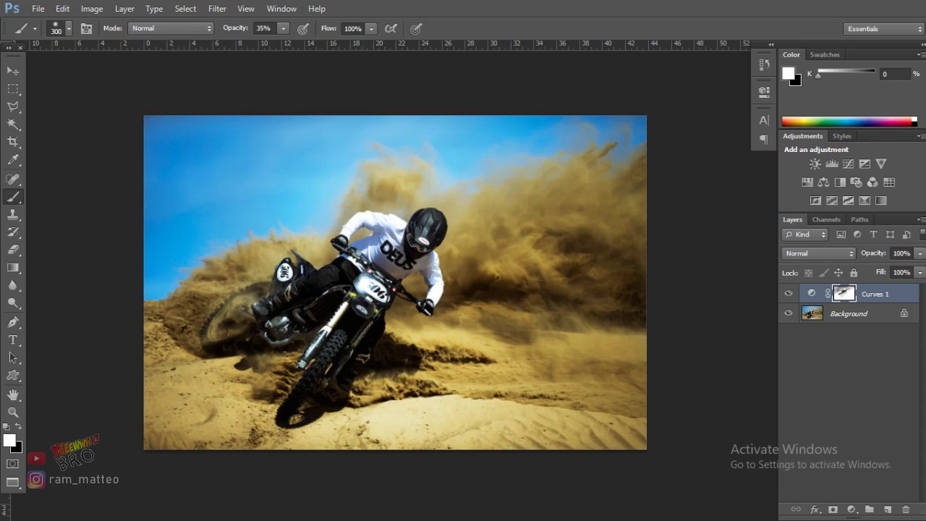
{"action": "left_click", "coordinate": [788, 293]}
{"action": "left_click", "coordinate": [788, 292]}
{"action": "left_click", "coordinate": [788, 293]}
{"action": "left_click", "coordinate": [788, 293]}
{"action": "left_click", "coordinate": [789, 293]}
{"action": "left_click", "coordinate": [789, 293]}
{"action": "left_click", "coordinate": [788, 293]}
{"action": "left_click", "coordinate": [788, 292]}
{"action": "left_click", "coordinate": [788, 293]}
{"action": "left_click", "coordinate": [788, 293]}
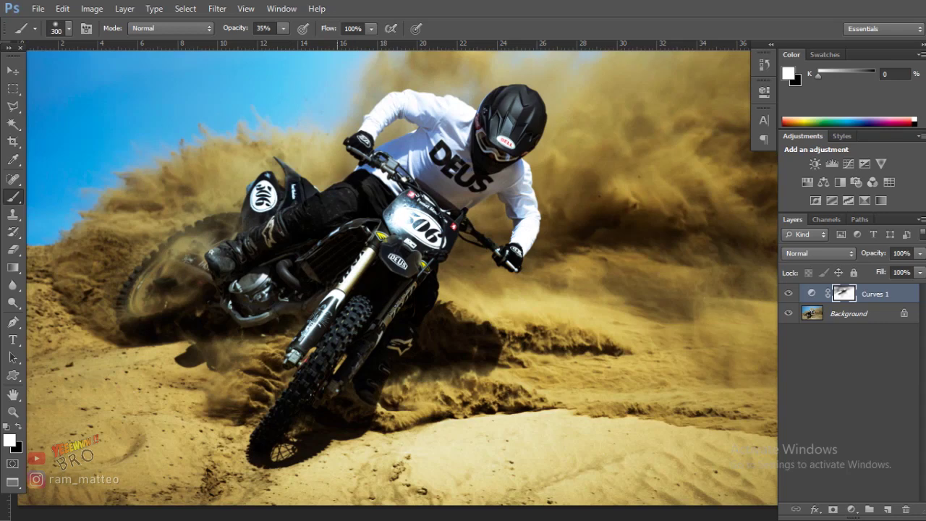
Compare Curves 1 once more and leave it on, then make black the painting colour and fit the image on screen
{"action": "scroll", "coordinate": [224, 267], "scroll_direction": "up", "scroll_amount": 1}
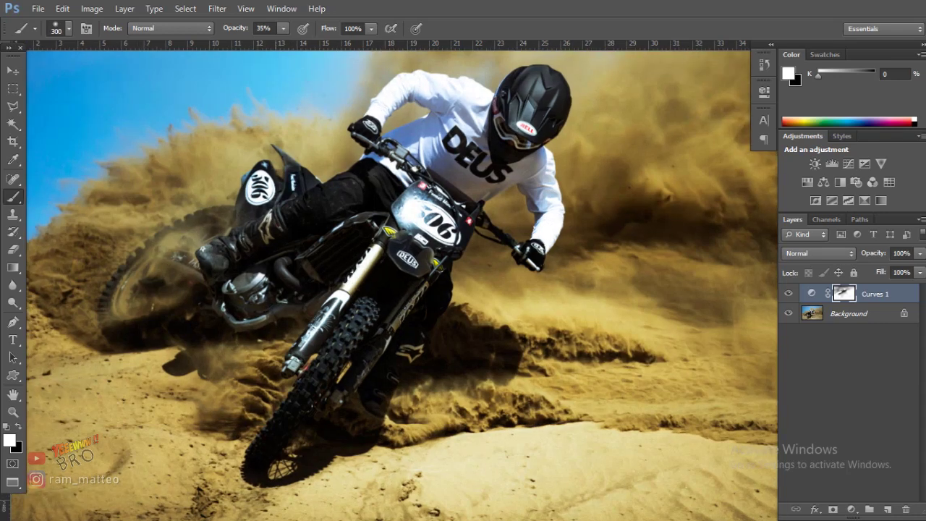
{"action": "scroll", "coordinate": [224, 267], "scroll_direction": "up", "scroll_amount": 1}
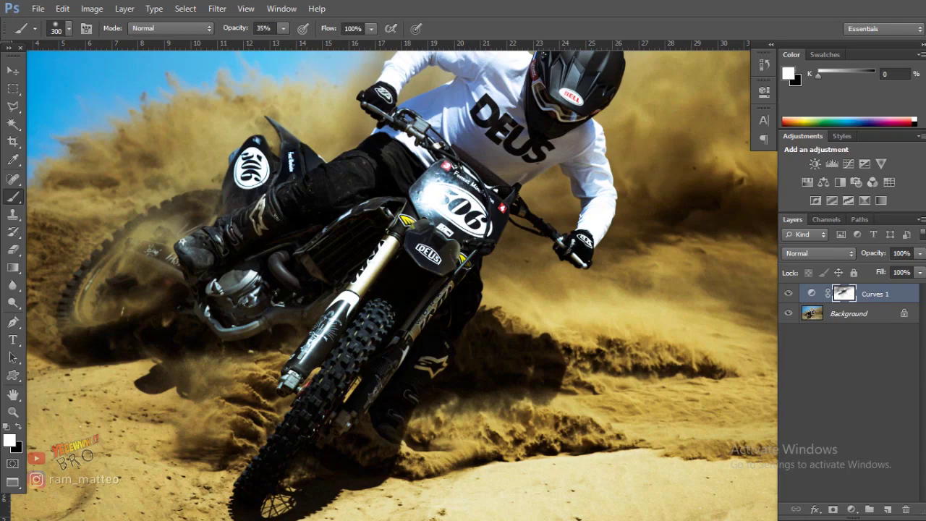
{"action": "left_click", "coordinate": [788, 293]}
{"action": "left_click", "coordinate": [789, 293]}
{"action": "left_click", "coordinate": [788, 292]}
{"action": "left_click", "coordinate": [788, 292]}
{"action": "left_click", "coordinate": [789, 293]}
{"action": "left_click", "coordinate": [788, 293]}
{"action": "left_click", "coordinate": [789, 293]}
{"action": "left_click", "coordinate": [788, 293]}
{"action": "left_click", "coordinate": [789, 293]}
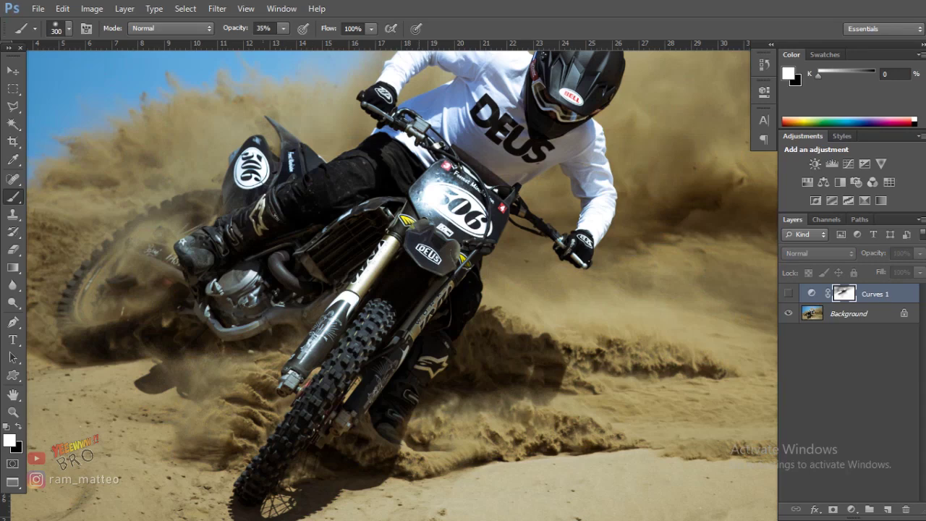
{"action": "left_click", "coordinate": [788, 293]}
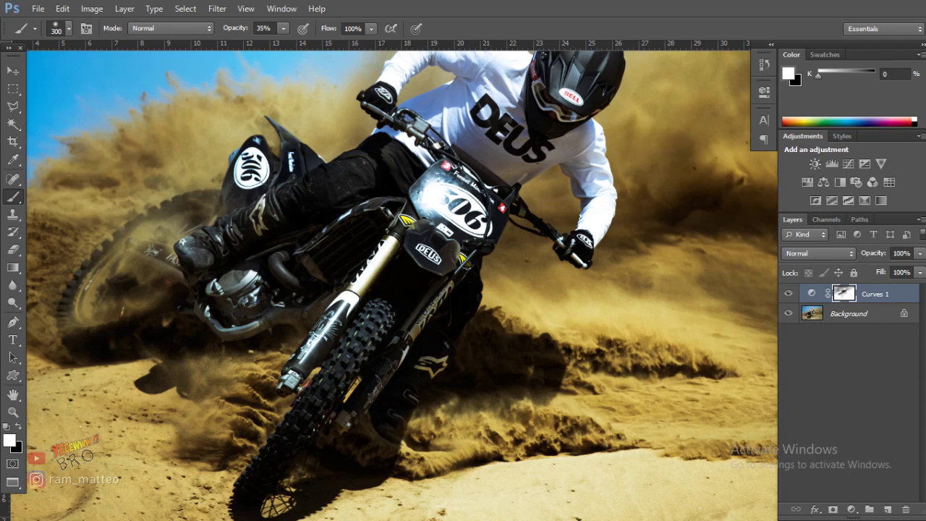
{"action": "key", "text": "x"}
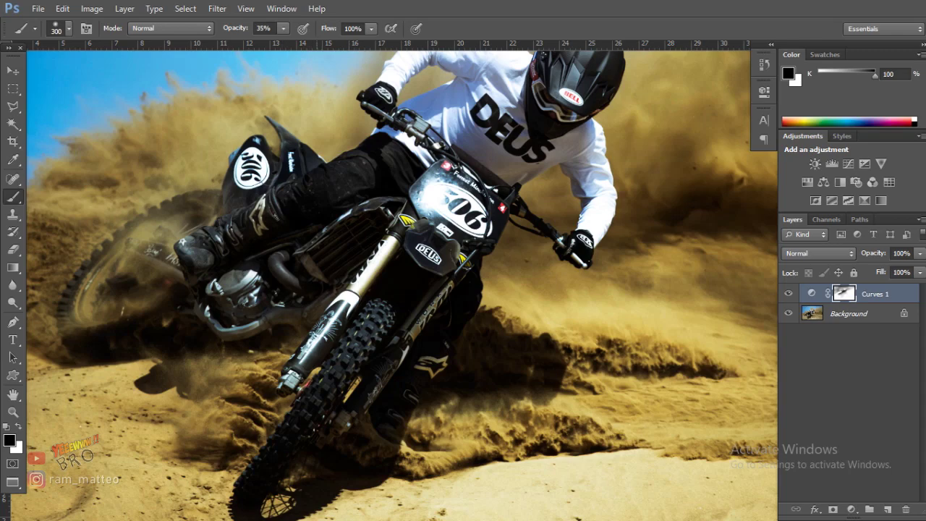
{"action": "key", "text": "ctrl+0"}
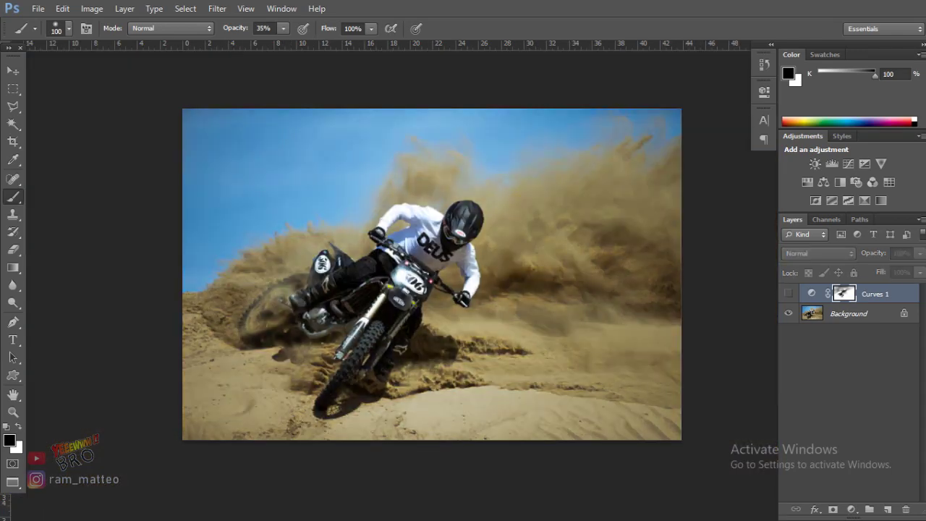
Add a Curves 2 adjustment layer and bow its RGB curve upward to brighten the photo
{"action": "scroll", "coordinate": [467, 261], "scroll_direction": "up", "scroll_amount": 2}
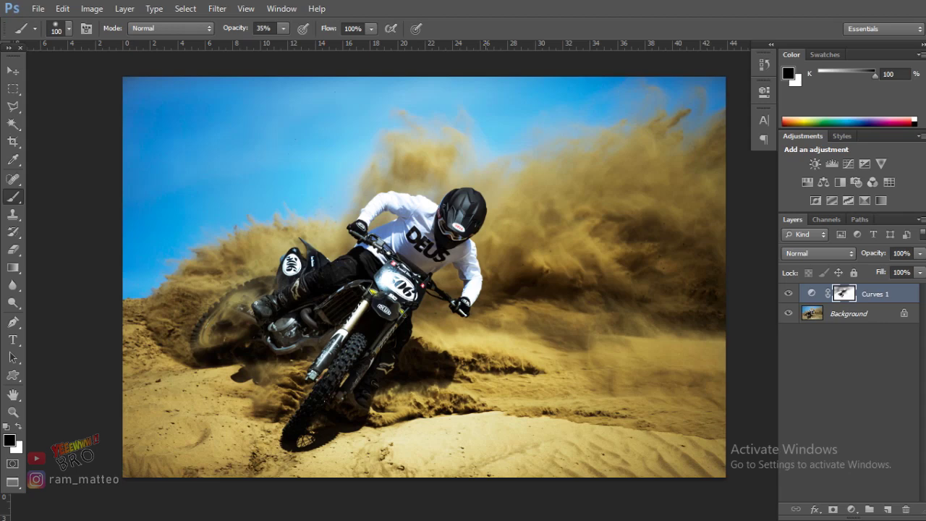
{"action": "scroll", "coordinate": [327, 191], "scroll_direction": "up", "scroll_amount": 2}
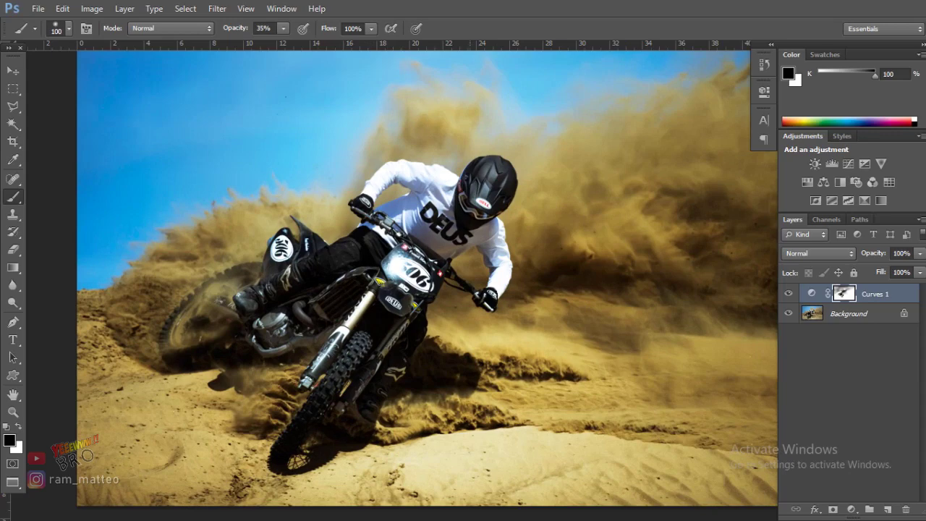
{"action": "scroll", "coordinate": [432, 248], "scroll_direction": "up", "scroll_amount": 2}
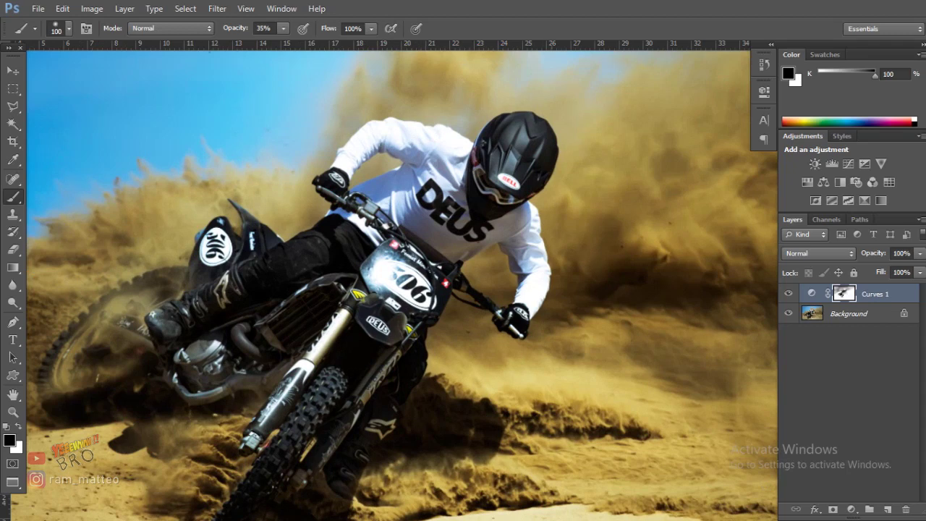
{"action": "left_click", "coordinate": [851, 509]}
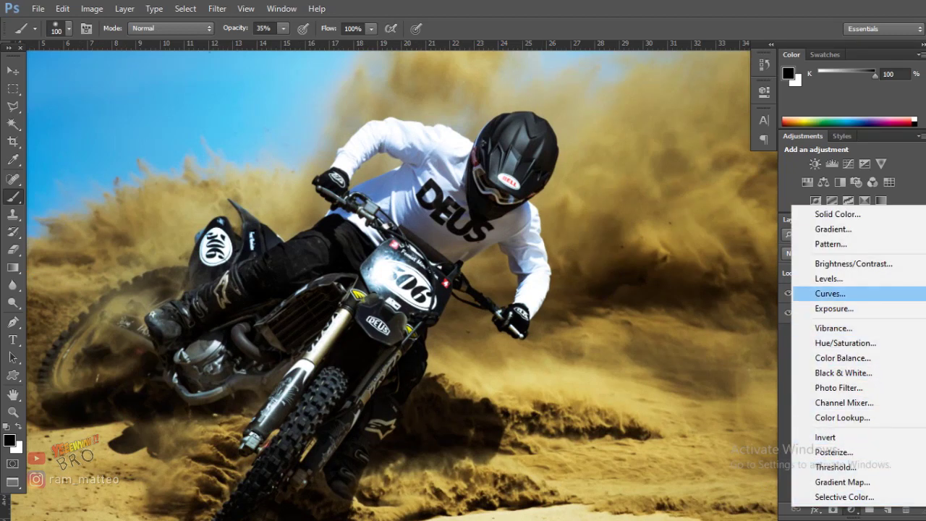
{"action": "left_click", "coordinate": [830, 293]}
{"action": "left_click_drag", "start_coordinate": [664, 217], "coordinate": [684, 177]}
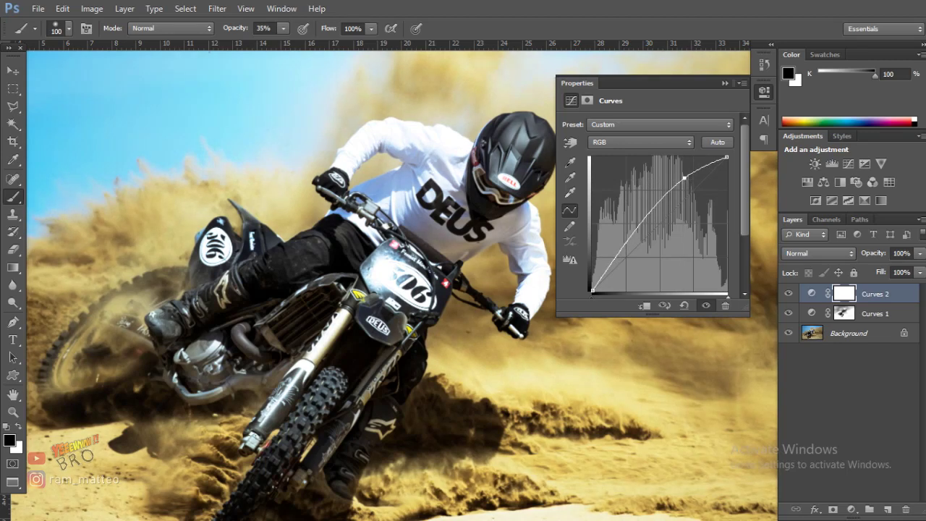
Steepen the Curves 2 curve, raising its highlight point and slightly darkening the shadow point
{"action": "left_click_drag", "start_coordinate": [628, 239], "coordinate": [621, 245]}
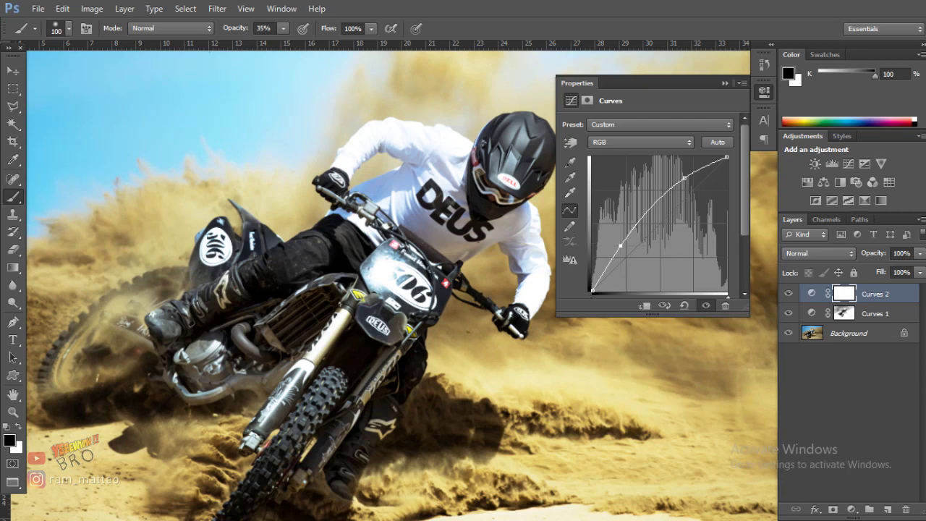
{"action": "left_click_drag", "start_coordinate": [684, 177], "coordinate": [681, 175]}
{"action": "left_click_drag", "start_coordinate": [620, 245], "coordinate": [621, 251]}
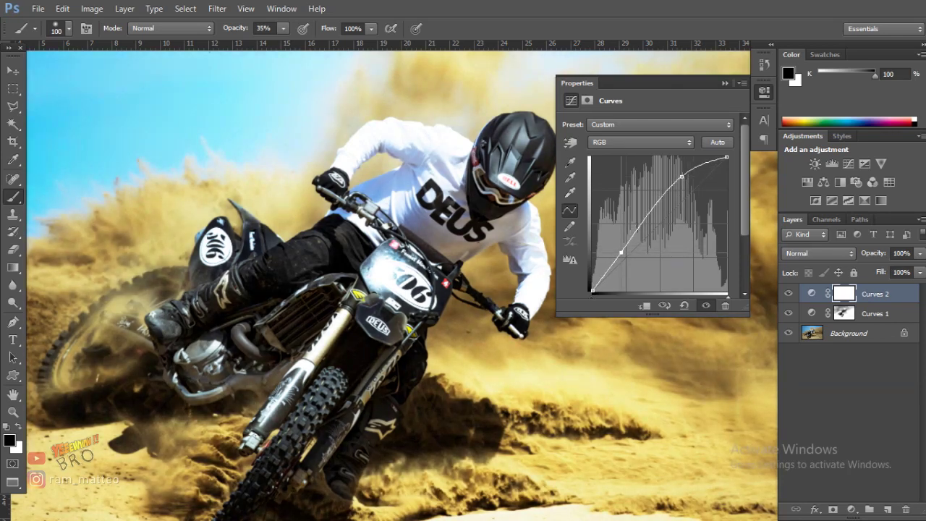
{"action": "left_click_drag", "start_coordinate": [620, 250], "coordinate": [621, 254]}
{"action": "left_click_drag", "start_coordinate": [681, 176], "coordinate": [682, 169]}
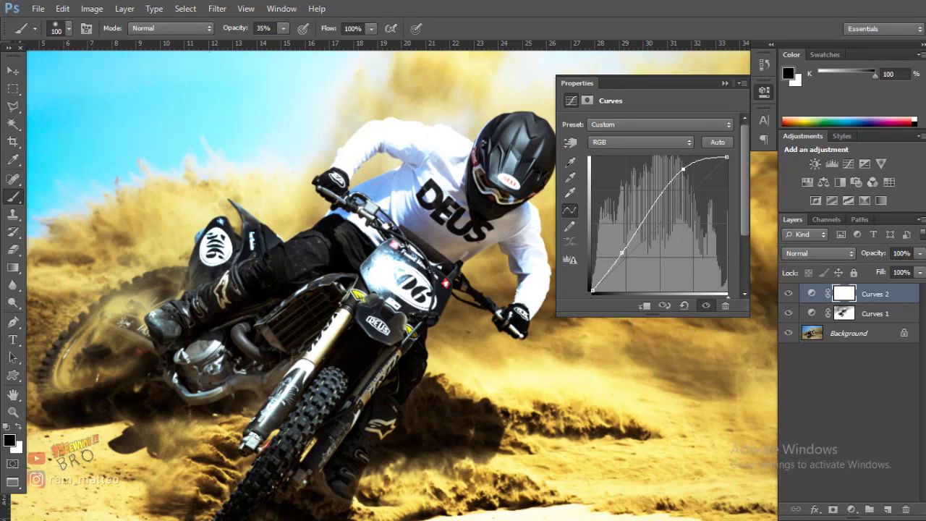
Deepen the Curves 2 shadows for contrast, collapse Properties, and invert the mask to hide the effect
{"action": "left_click_drag", "start_coordinate": [621, 253], "coordinate": [614, 255]}
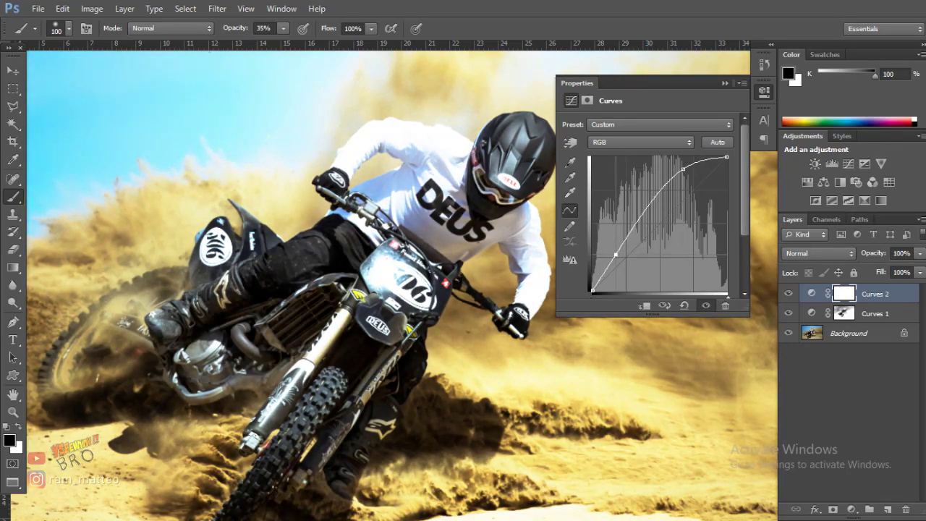
{"action": "left_click_drag", "start_coordinate": [616, 254], "coordinate": [615, 259]}
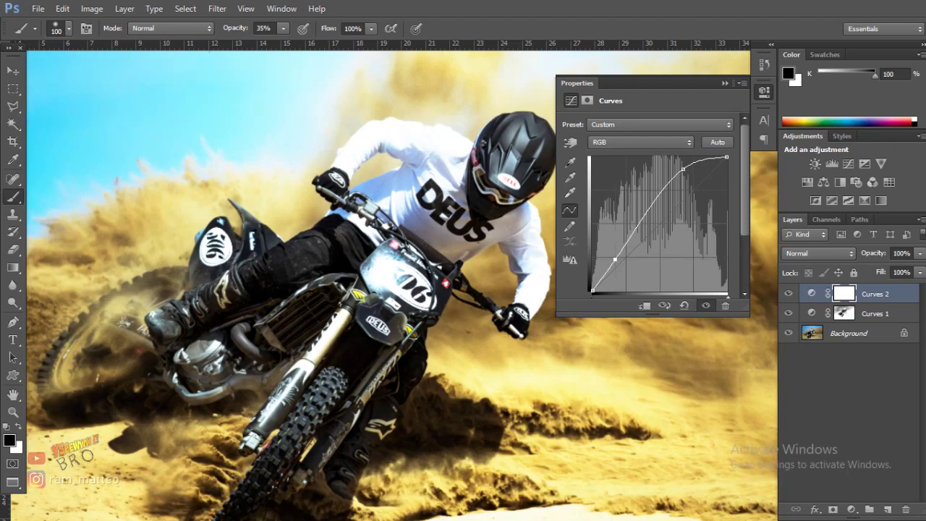
{"action": "left_click", "coordinate": [763, 91]}
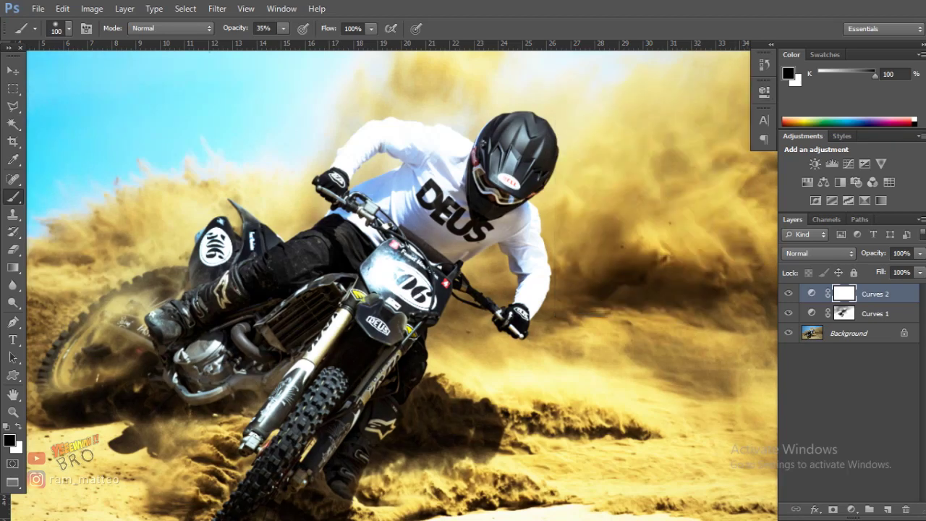
{"action": "key", "text": "ctrl+i"}
Make white the painting colour, adjust the brush size for painting the rider, and fit the image on screen
{"action": "key", "text": "x"}
{"action": "key", "text": "bracketright"}
{"action": "key", "text": "bracketright"}
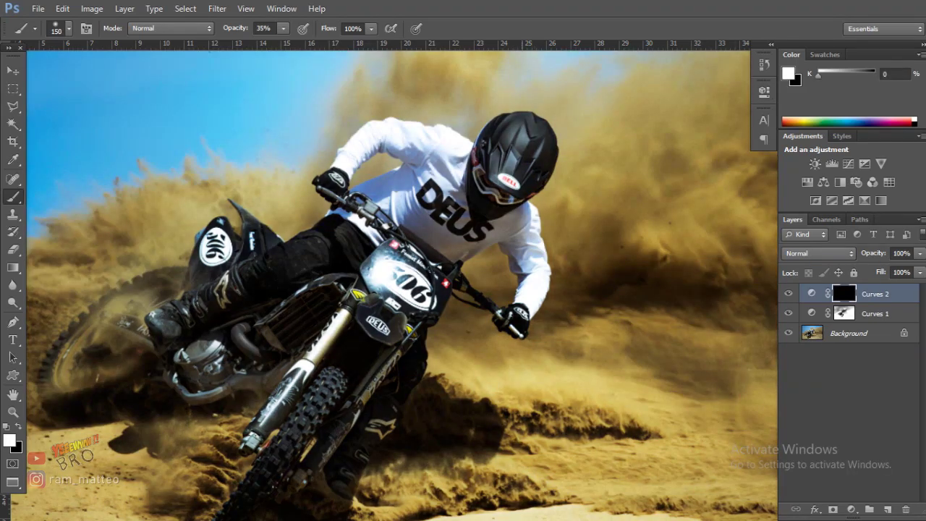
{"action": "key", "text": "bracketright"}
{"action": "key", "text": "ctrl+plus"}
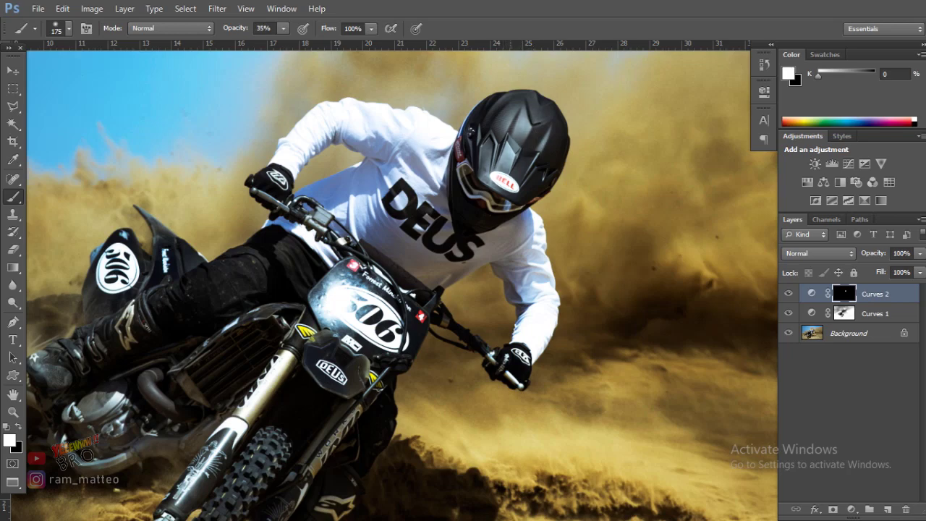
{"action": "scroll", "coordinate": [477, 221], "scroll_direction": "up", "scroll_amount": 1}
{"action": "key", "text": "bracketleft"}
{"action": "key", "text": "bracketleft"}
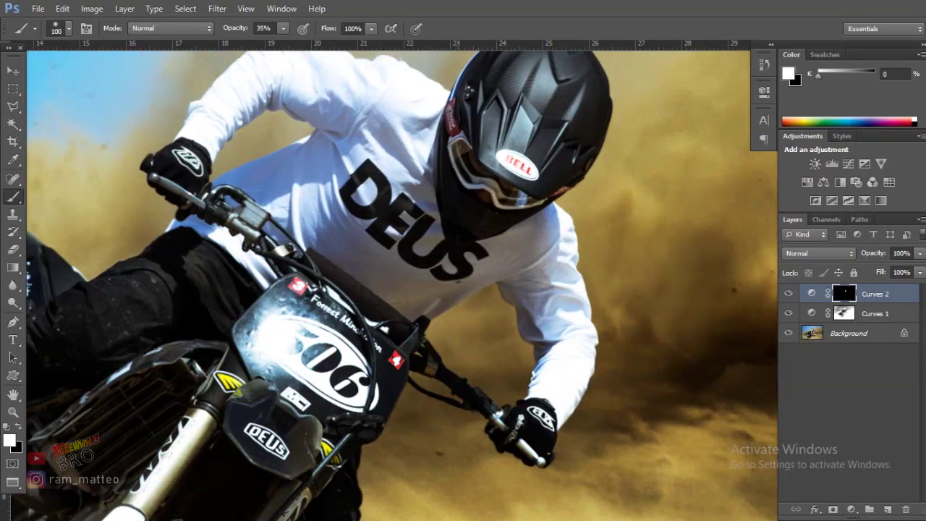
{"action": "key", "text": "bracketleft"}
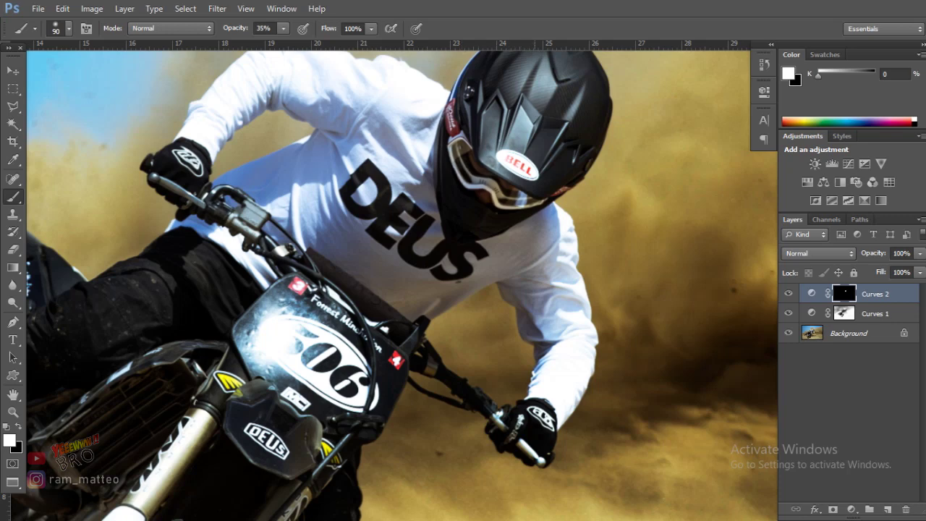
{"action": "scroll", "coordinate": [473, 195], "scroll_direction": "up", "scroll_amount": 1, "text": "alt"}
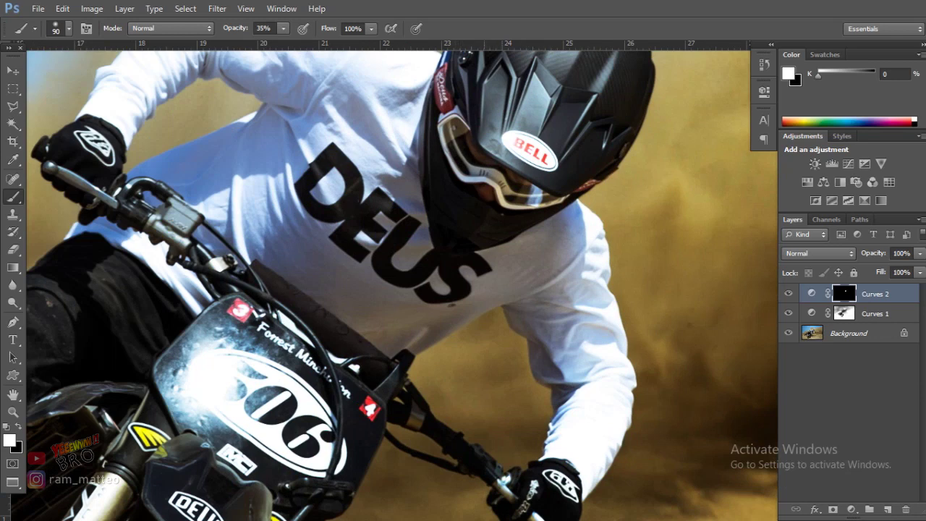
{"action": "key", "text": "bracketright"}
{"action": "key", "text": "bracketright"}
{"action": "key", "text": "bracketright"}
{"action": "key", "text": "ctrl+0"}
Toggle Curves 2 repeatedly to compare the rider with and without the brightening
{"action": "left_click", "coordinate": [789, 293]}
{"action": "left_click", "coordinate": [788, 292]}
{"action": "left_click", "coordinate": [788, 293]}
{"action": "left_click", "coordinate": [788, 293]}
{"action": "left_click", "coordinate": [788, 293]}
{"action": "left_click", "coordinate": [789, 293]}
{"action": "left_click", "coordinate": [788, 293]}
{"action": "left_click", "coordinate": [788, 293]}
{"action": "left_click", "coordinate": [788, 293]}
{"action": "left_click", "coordinate": [789, 293]}
{"action": "left_click", "coordinate": [788, 293]}
{"action": "left_click", "coordinate": [788, 292]}
{"action": "left_click", "coordinate": [789, 293]}
{"action": "left_click", "coordinate": [788, 293]}
{"action": "left_click", "coordinate": [788, 293]}
{"action": "left_click", "coordinate": [788, 293]}
{"action": "left_click", "coordinate": [788, 293]}
Keep comparing the rider with and without Curves 2, then zoom out
{"action": "left_click", "coordinate": [788, 292]}
{"action": "left_click", "coordinate": [788, 293]}
{"action": "left_click", "coordinate": [788, 293]}
{"action": "left_click", "coordinate": [789, 293]}
{"action": "left_click", "coordinate": [788, 293]}
{"action": "left_click", "coordinate": [788, 293]}
{"action": "left_click", "coordinate": [788, 293]}
{"action": "left_click", "coordinate": [788, 293]}
{"action": "left_click", "coordinate": [788, 293]}
{"action": "left_click", "coordinate": [788, 293]}
{"action": "left_click", "coordinate": [788, 293]}
{"action": "left_click", "coordinate": [789, 293]}
{"action": "left_click", "coordinate": [788, 293]}
{"action": "left_click", "coordinate": [788, 293]}
{"action": "left_click", "coordinate": [788, 293]}
{"action": "key", "text": "ctrl+minus"}
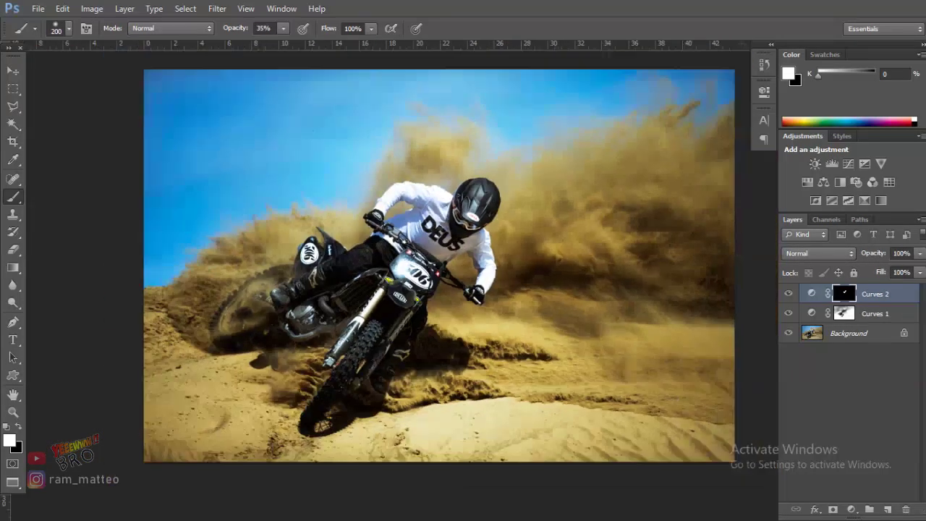
{"action": "scroll", "coordinate": [524, 238], "scroll_direction": "down", "scroll_amount": 1}
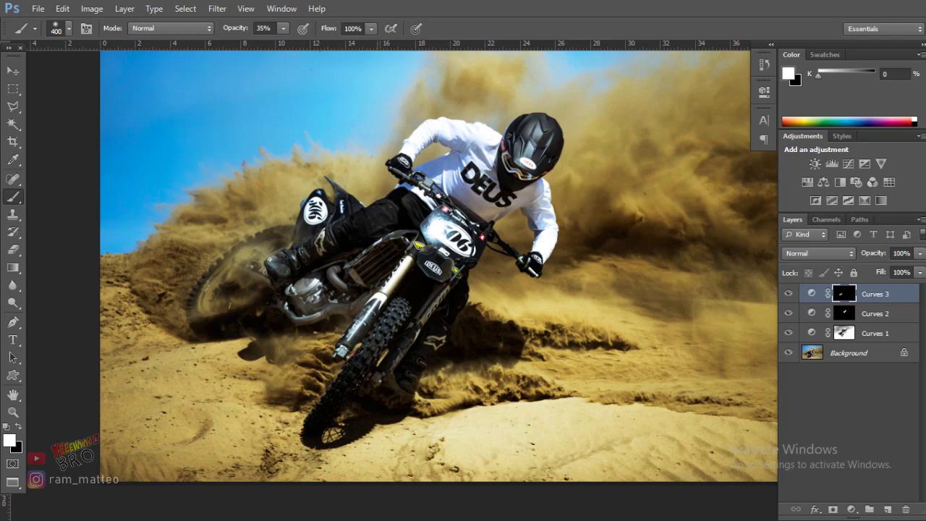
Shrink the brush and paint white onto the Curves 3 mask over the sand near the boot
{"action": "key", "text": "bracketleft"}
{"action": "key", "text": "bracketleft"}
{"action": "left_click", "coordinate": [308, 236]}
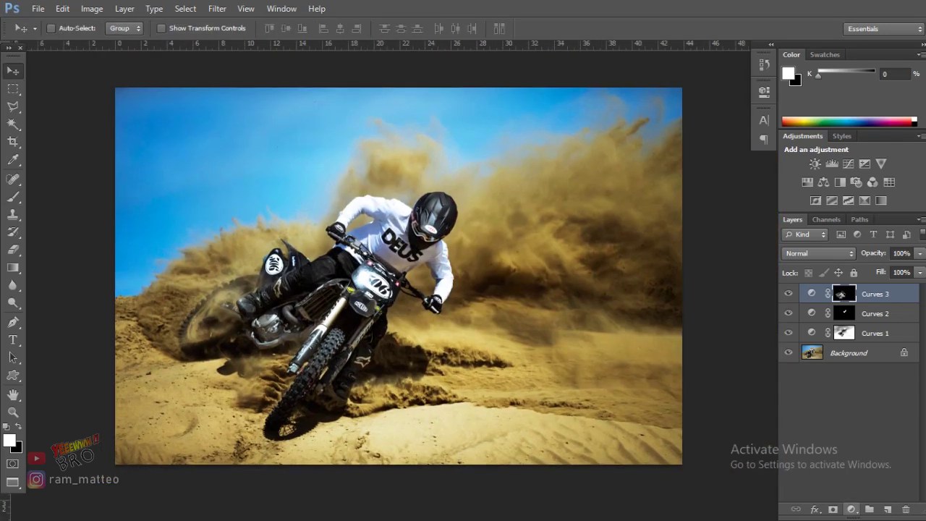
{"action": "left_click", "coordinate": [851, 509]}
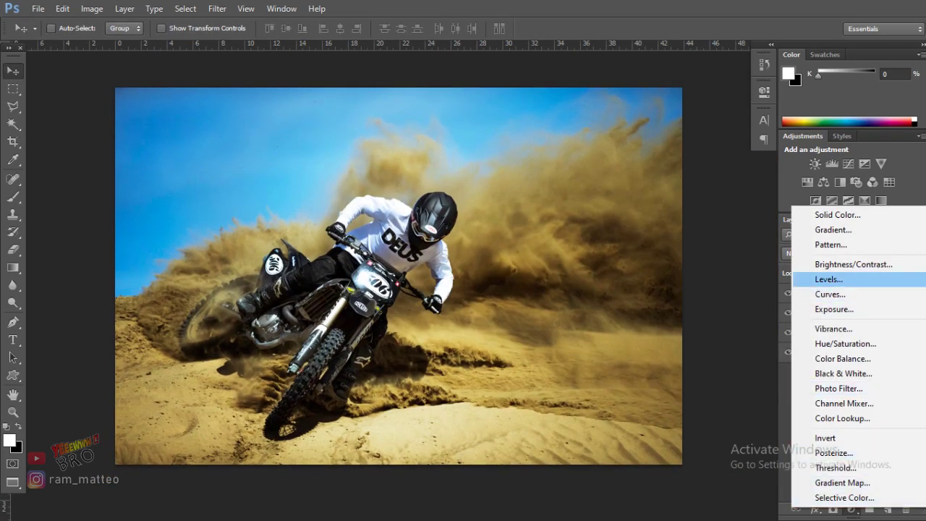
Add a Levels 1 layer with input levels 21, 1.31 and 205, then collapse its properties
{"action": "left_click", "coordinate": [828, 279]}
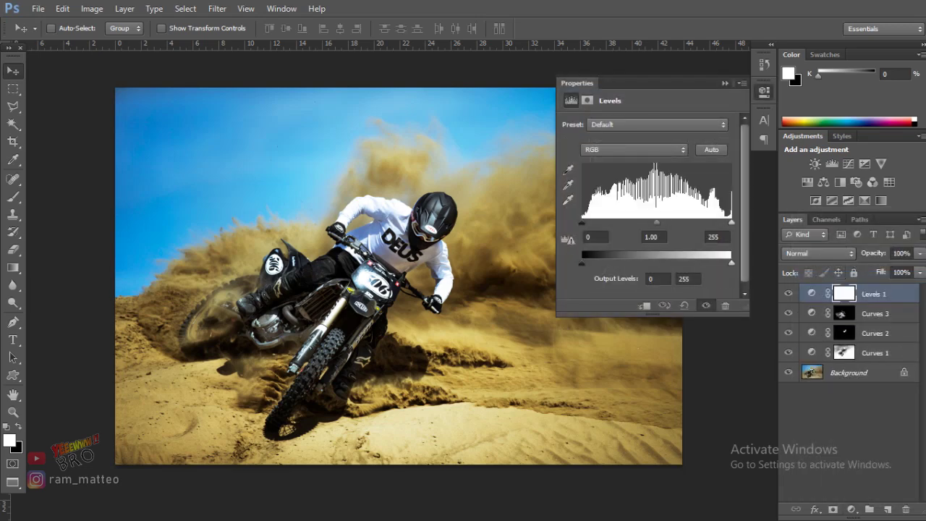
{"action": "left_click_drag", "start_coordinate": [730, 222], "coordinate": [706, 222]}
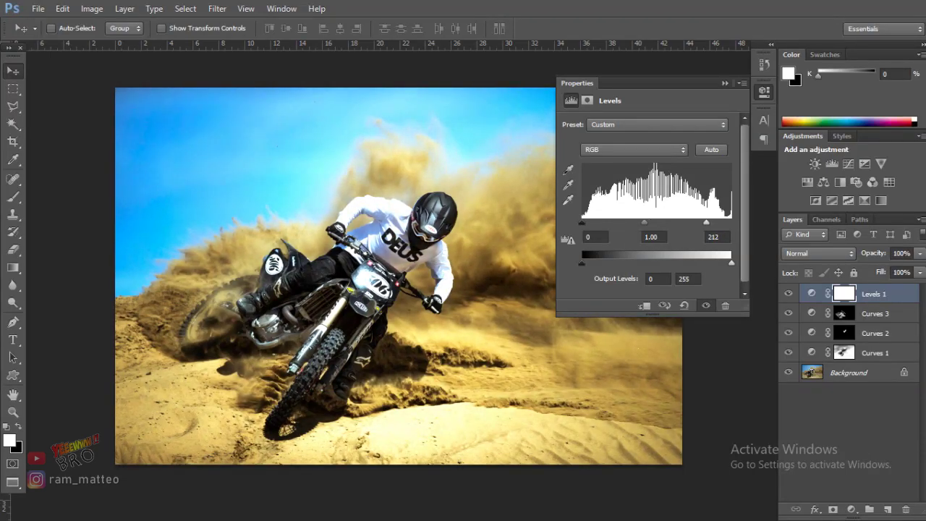
{"action": "left_click_drag", "start_coordinate": [581, 222], "coordinate": [586, 222]}
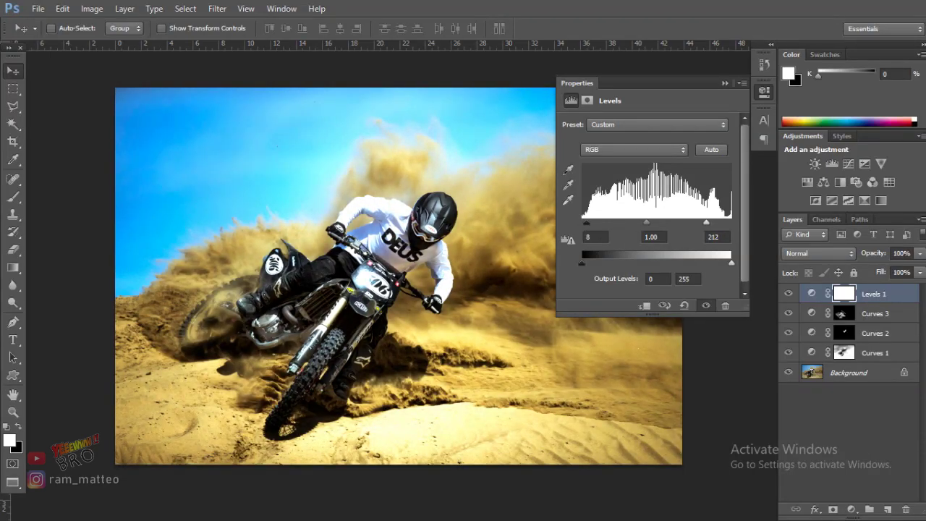
{"action": "mouse_move", "coordinate": [646, 222]}
{"action": "left_mouse_down"}
{"action": "mouse_move", "coordinate": [632, 222]}
{"action": "mouse_move", "coordinate": [655, 222]}
{"action": "mouse_move", "coordinate": [635, 222]}
{"action": "left_mouse_up"}
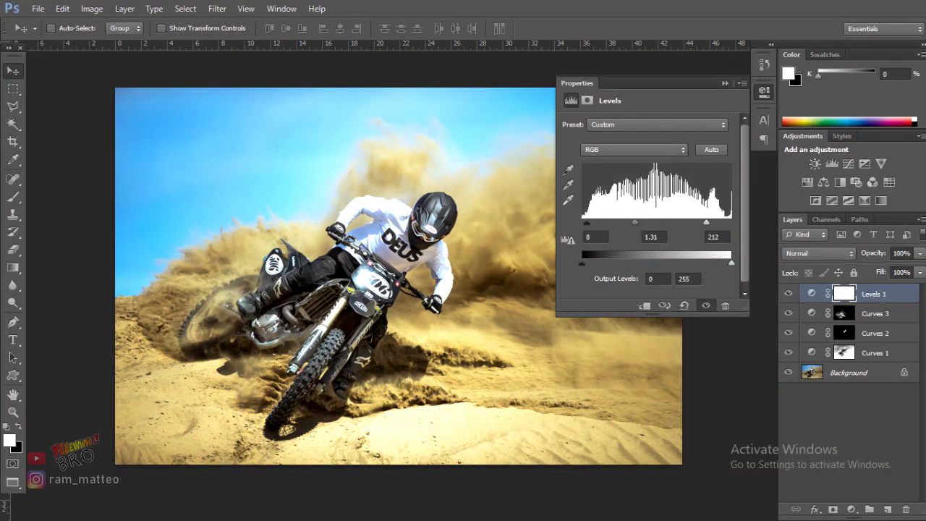
{"action": "left_click_drag", "start_coordinate": [707, 222], "coordinate": [701, 222]}
{"action": "left_click_drag", "start_coordinate": [584, 222], "coordinate": [589, 222]}
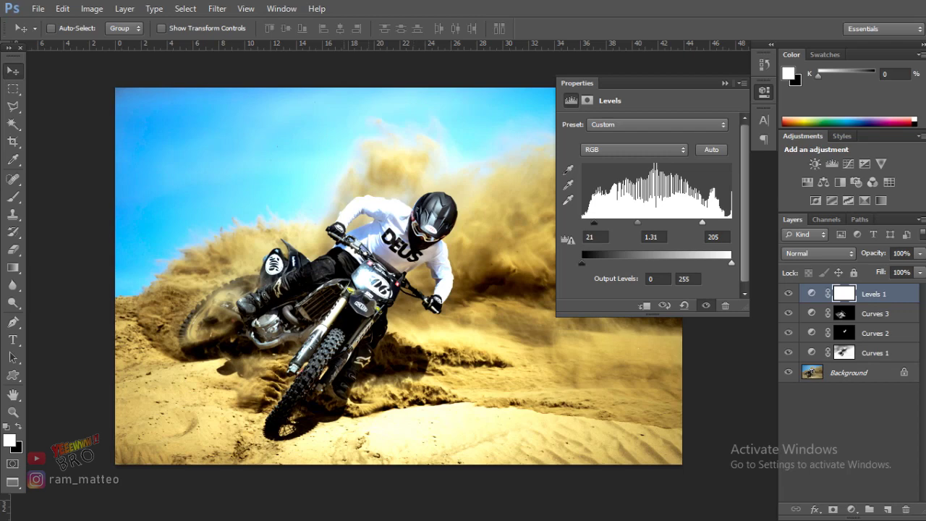
{"action": "key", "text": "ctrl+minus"}
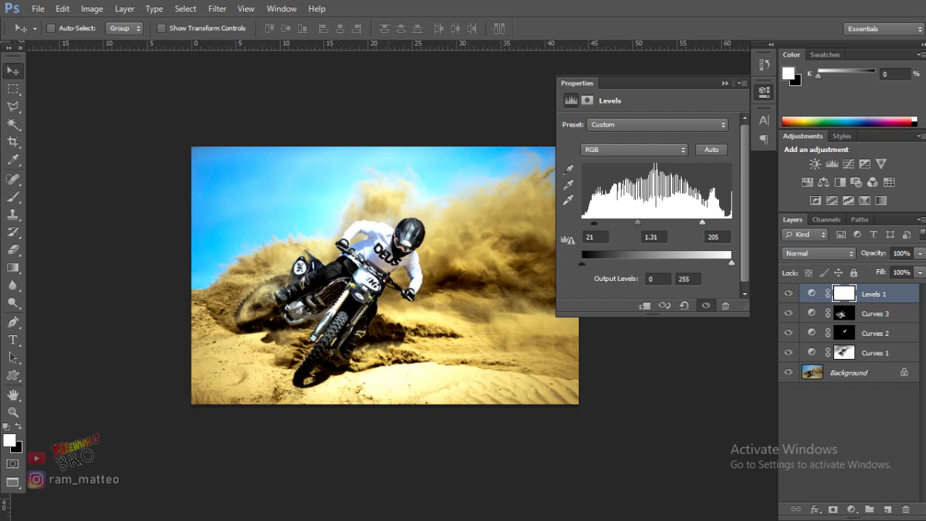
{"action": "scroll", "coordinate": [306, 304], "scroll_direction": "up", "scroll_amount": 1}
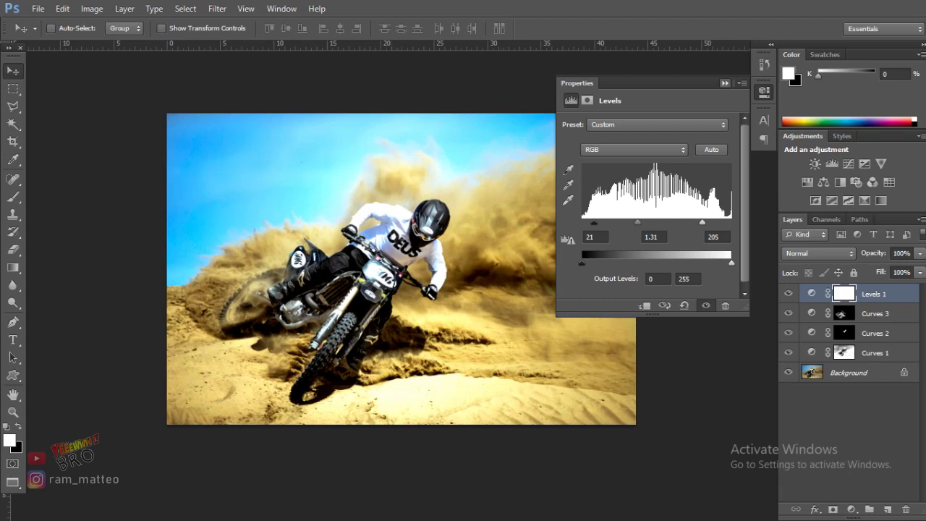
{"action": "left_click", "coordinate": [724, 83]}
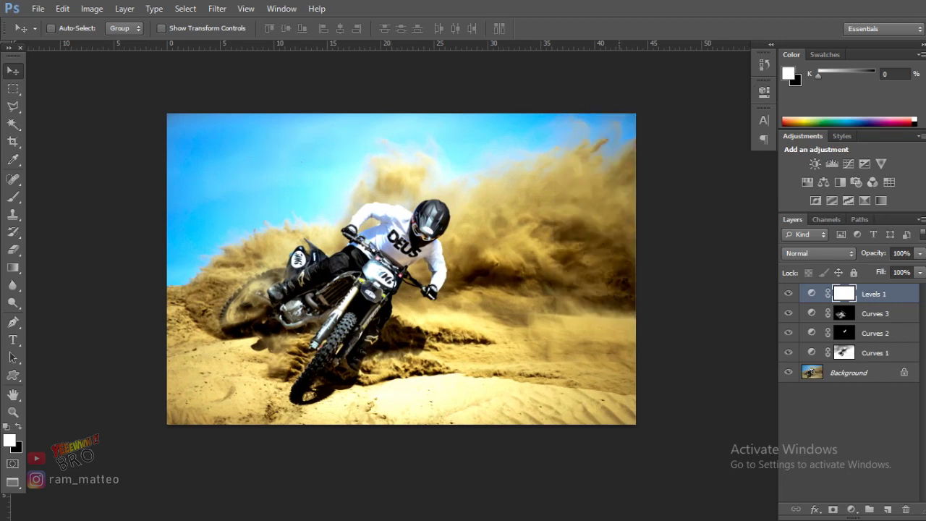
Fill the Levels 1 mask with black and paint it back over the dust with a 1200 brush
{"action": "key", "text": "x"}
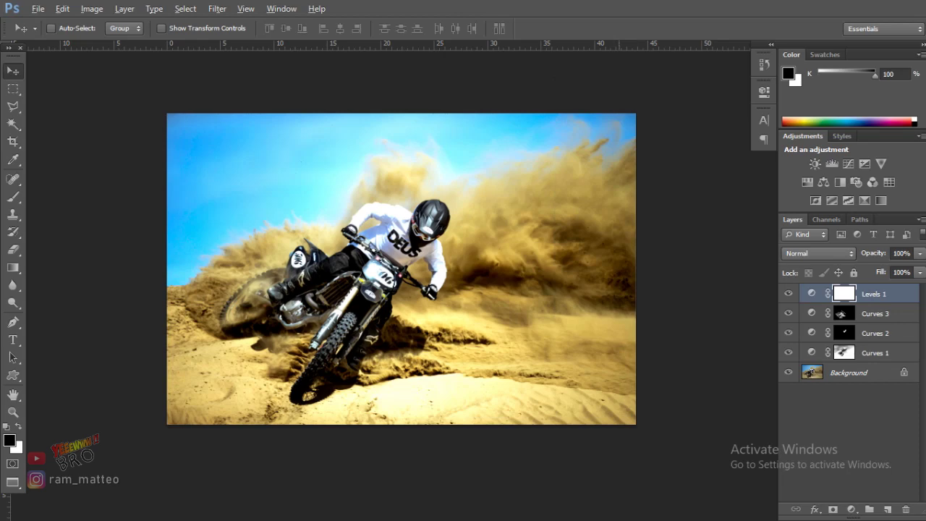
{"action": "key", "text": "alt+BackSpace"}
{"action": "key", "text": "b"}
{"action": "key", "text": "x"}
{"action": "key", "text": "bracketright"}
{"action": "key", "text": "bracketright"}
{"action": "key", "text": "bracketright"}
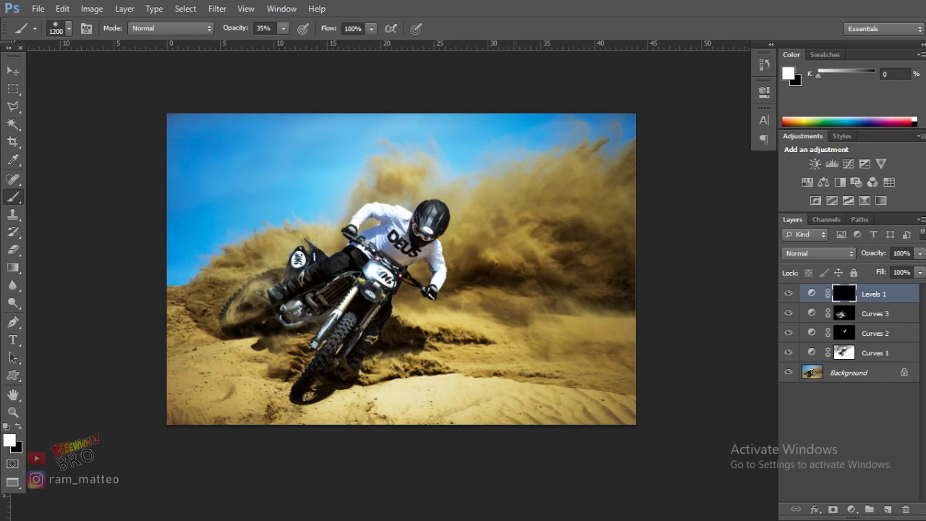
{"action": "left_click", "coordinate": [512, 245]}
{"action": "left_click", "coordinate": [550, 248]}
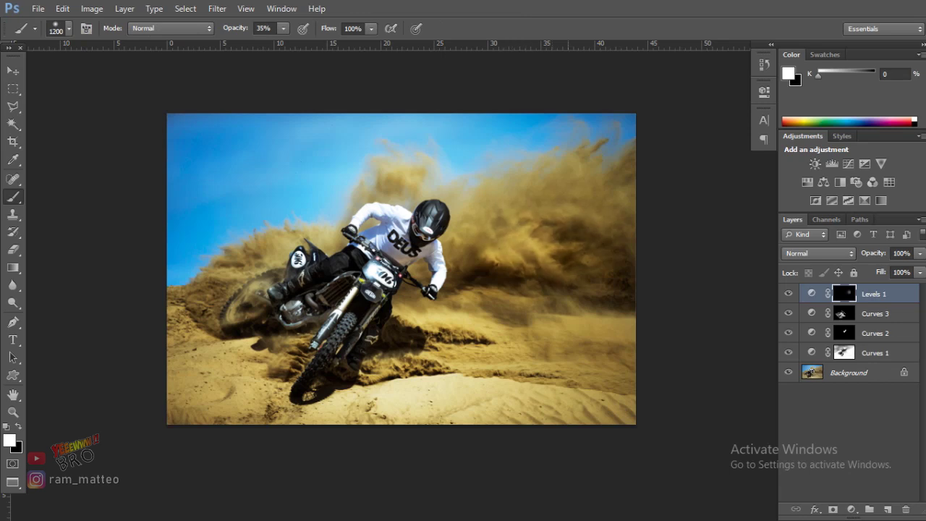
Paint Levels 1 onto the sand below the rider, the right edge and lower-left corner, resizing the brush to 250 then 400
{"action": "left_click_drag", "start_coordinate": [578, 326], "coordinate": [586, 372]}
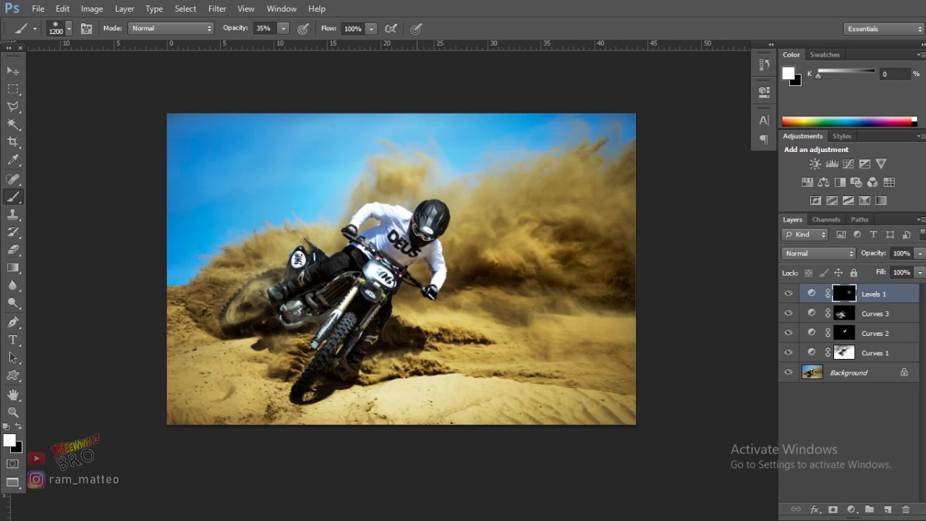
{"action": "left_click_drag", "start_coordinate": [463, 306], "coordinate": [427, 358]}
{"action": "left_click_drag", "start_coordinate": [499, 335], "coordinate": [568, 355]}
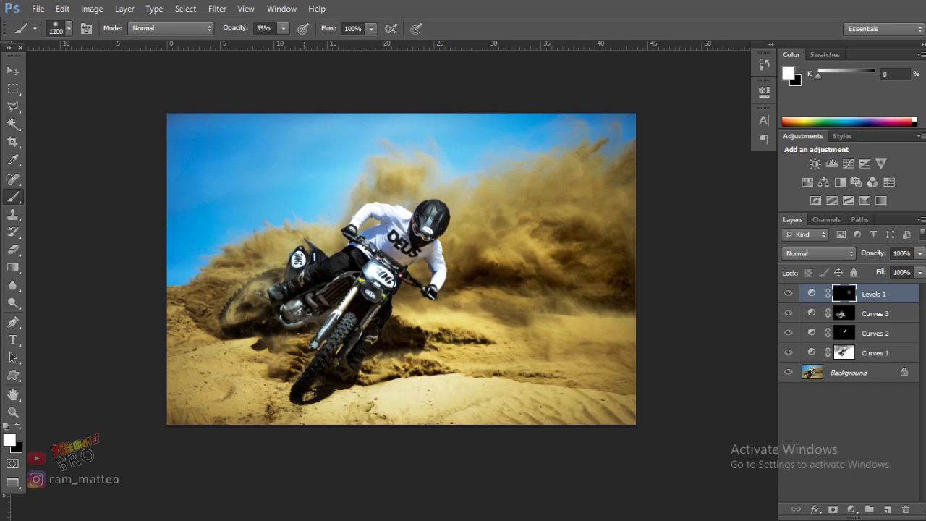
{"action": "left_click_drag", "start_coordinate": [396, 347], "coordinate": [455, 361]}
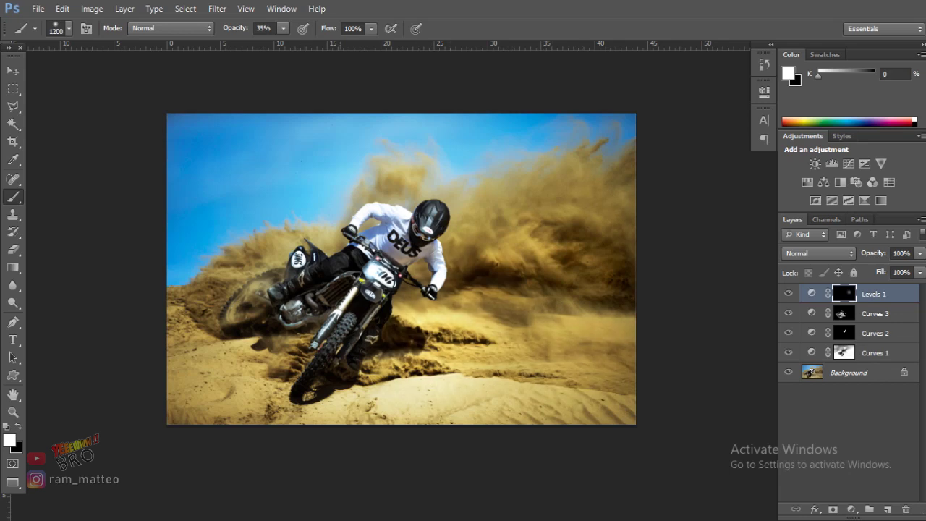
{"action": "left_click_drag", "start_coordinate": [268, 289], "coordinate": [291, 309]}
{"action": "key", "text": "bracketleft"}
{"action": "key", "text": "bracketleft"}
{"action": "key", "text": "bracketleft"}
{"action": "key", "text": "bracketleft"}
{"action": "key", "text": "bracketleft"}
{"action": "key", "text": "bracketright"}
{"action": "key", "text": "bracketright"}
{"action": "key", "text": "bracketright"}
{"action": "key", "text": "bracketright"}
{"action": "key", "text": "bracketright"}
{"action": "key", "text": "bracketright"}
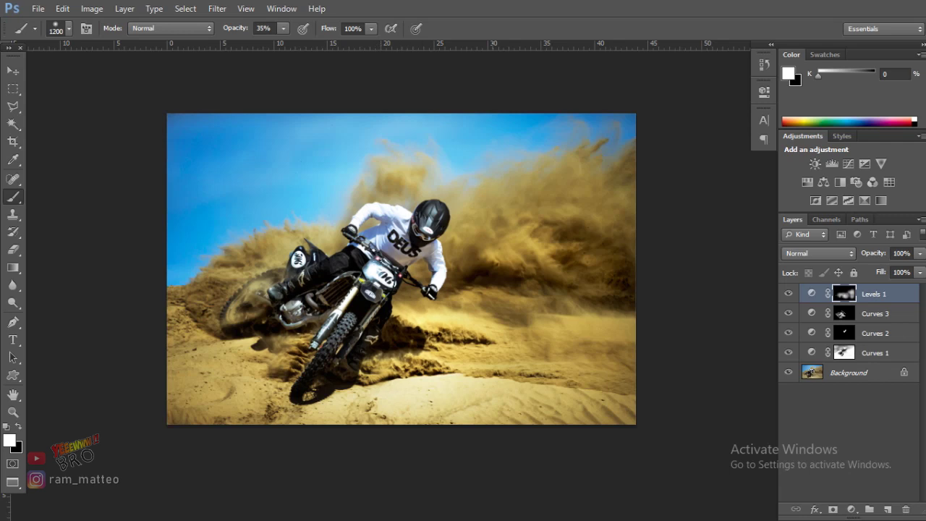
{"action": "left_click", "coordinate": [607, 362]}
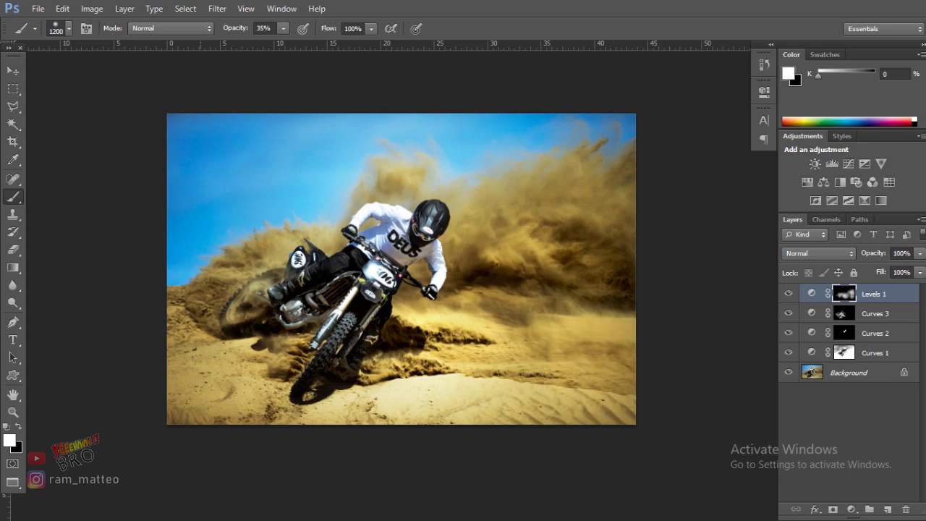
{"action": "left_click", "coordinate": [196, 346]}
{"action": "left_click", "coordinate": [219, 361]}
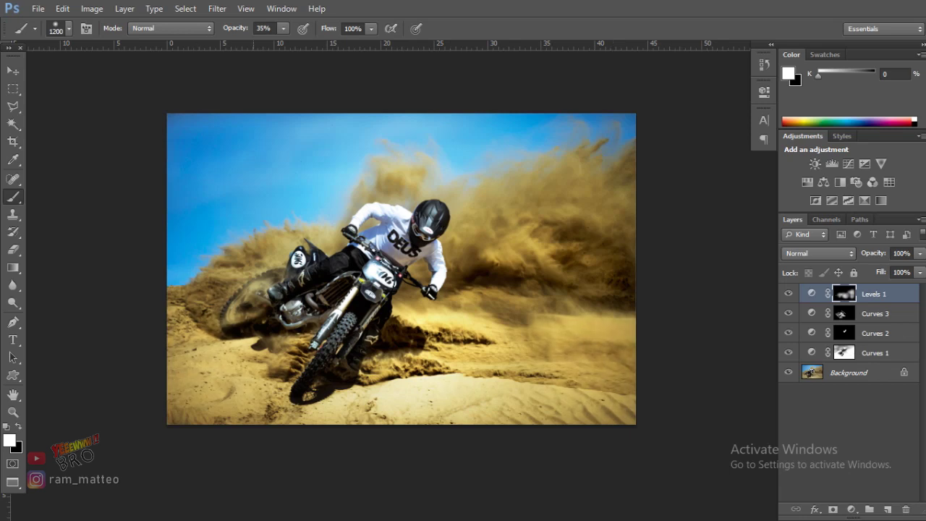
{"action": "key", "text": "ctrl+minus"}
Toggle all adjustment layers off and on to compare the graded photo with the original
{"action": "key", "text": "v"}
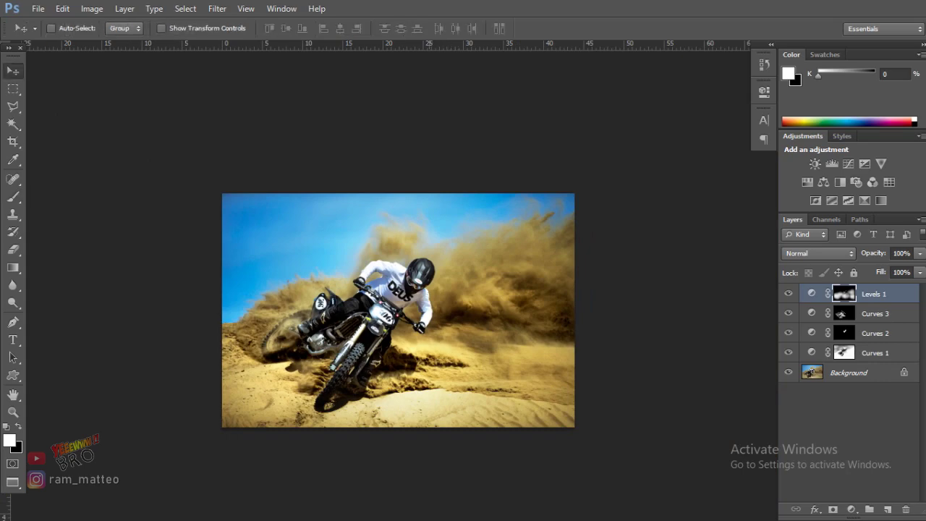
{"action": "key", "text": "ctrl+plus"}
{"action": "scroll", "coordinate": [390, 289], "scroll_direction": "down", "scroll_amount": 3}
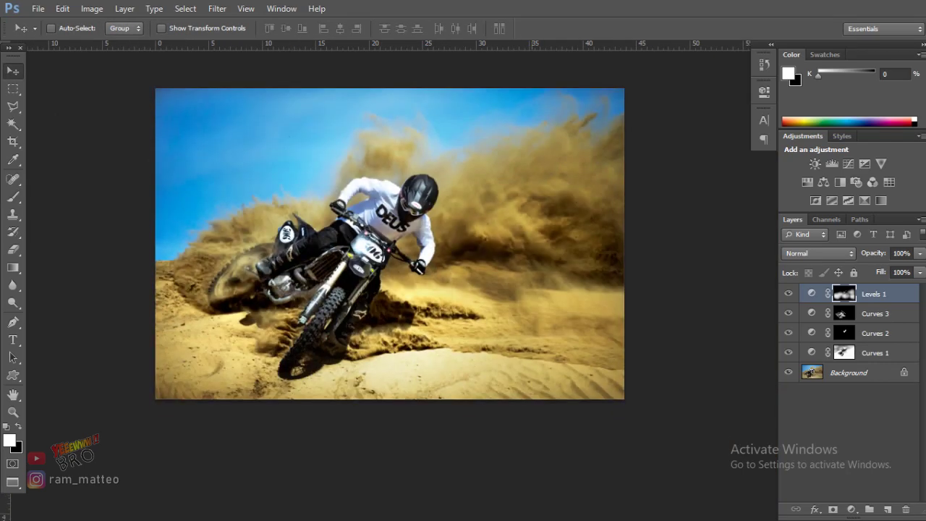
{"action": "left_click_drag", "start_coordinate": [788, 352], "coordinate": [789, 293]}
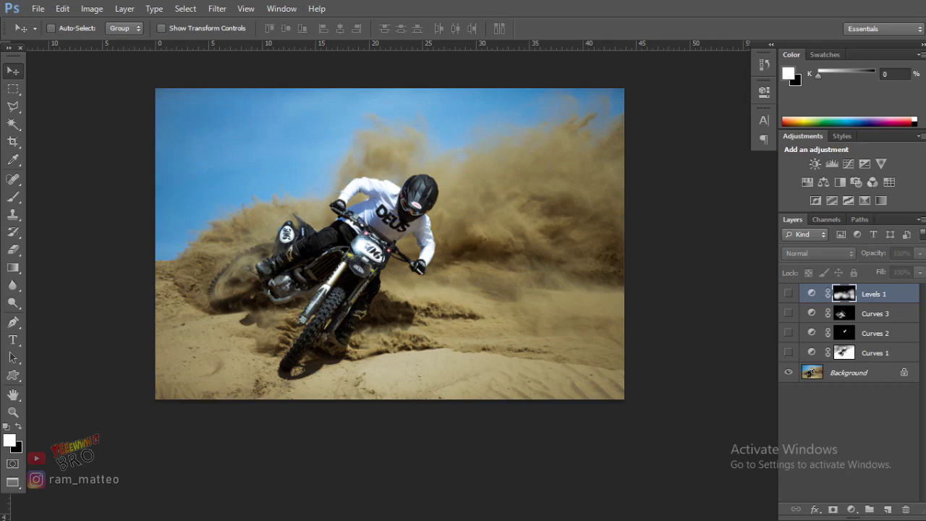
{"action": "left_click_drag", "start_coordinate": [788, 352], "coordinate": [788, 293]}
{"action": "left_click_drag", "start_coordinate": [788, 352], "coordinate": [789, 293]}
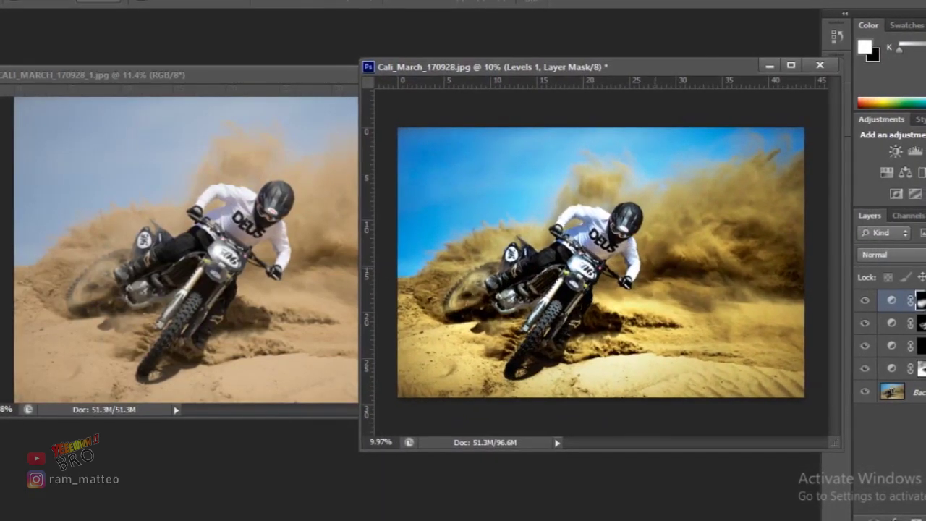
Place the original CALI_MARCH_170928_1.jpg window beside the graded motocross document
{"action": "scroll", "coordinate": [598, 261], "scroll_direction": "down", "scroll_amount": 1}
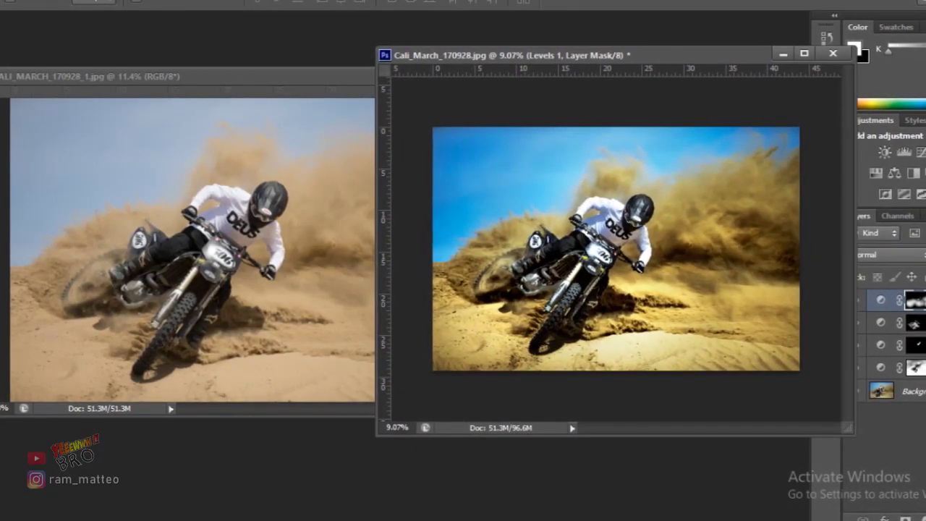
{"action": "left_click_drag", "start_coordinate": [217, 76], "coordinate": [159, 66]}
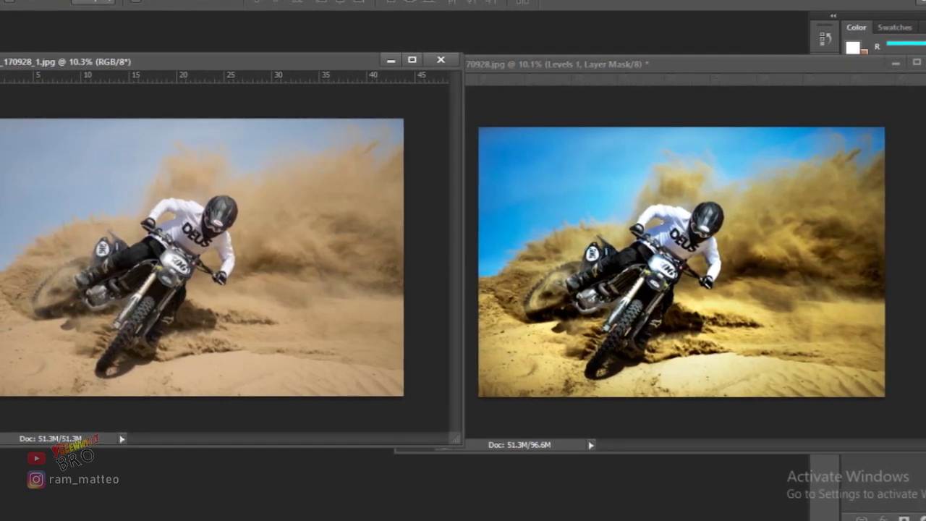
{"action": "left_click", "coordinate": [662, 65]}
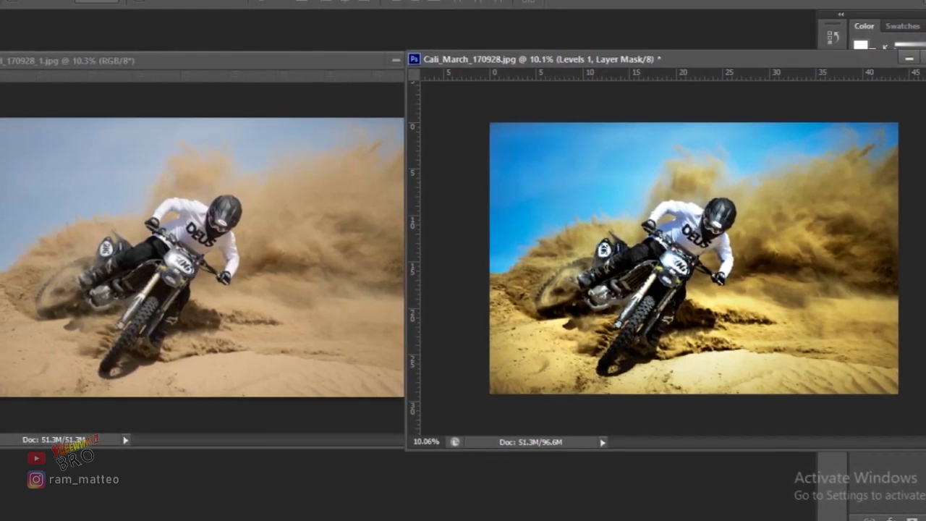